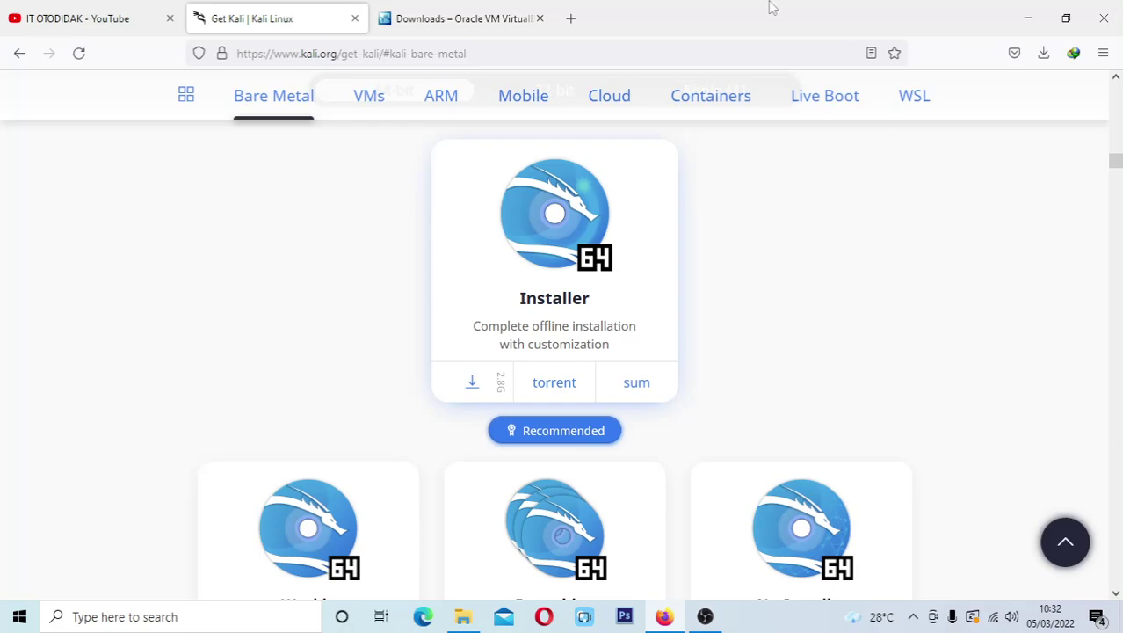
Step: Open the VirtualBox downloads page and examine the VirtualBox 6.1.32 platform packages, including the Windows hosts download
click(457, 18)
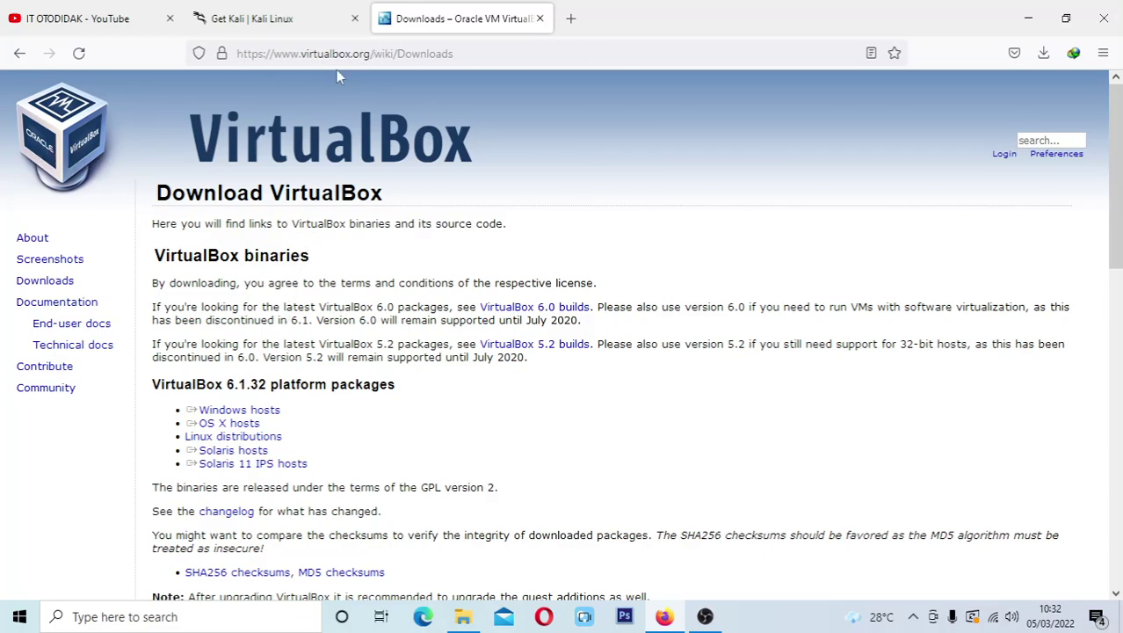
scroll(329, 220, down, 2)
scroll(291, 197, up, 2)
scroll(385, 344, down, 2)
double_click(164, 300)
click(313, 303)
double_click(167, 301)
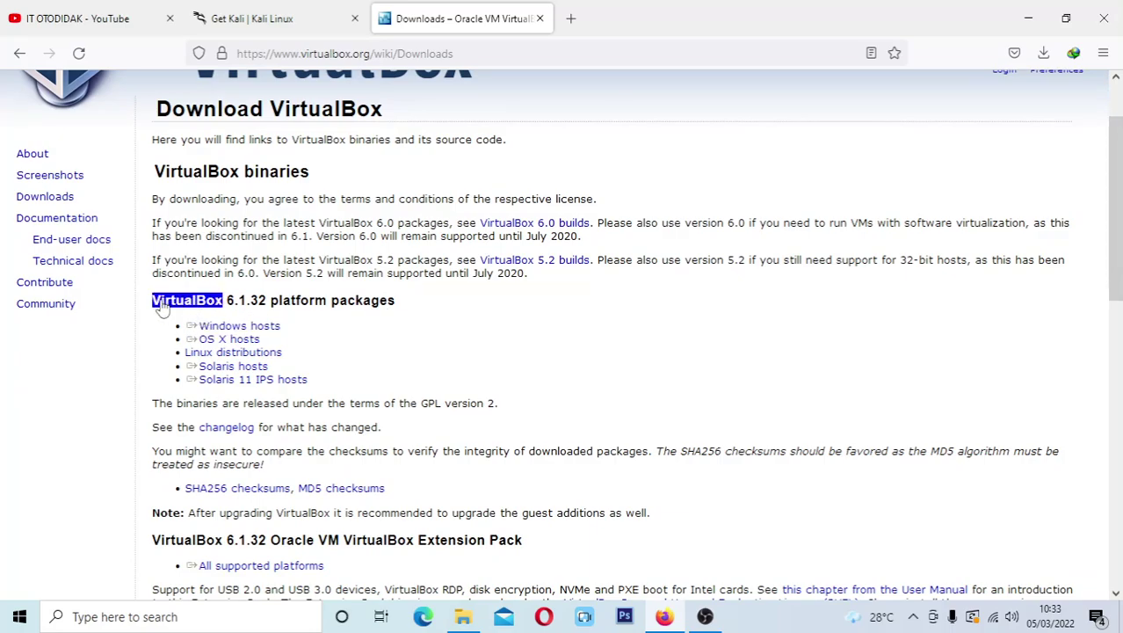
click(238, 303)
drag(309, 325, 186, 326)
click(448, 329)
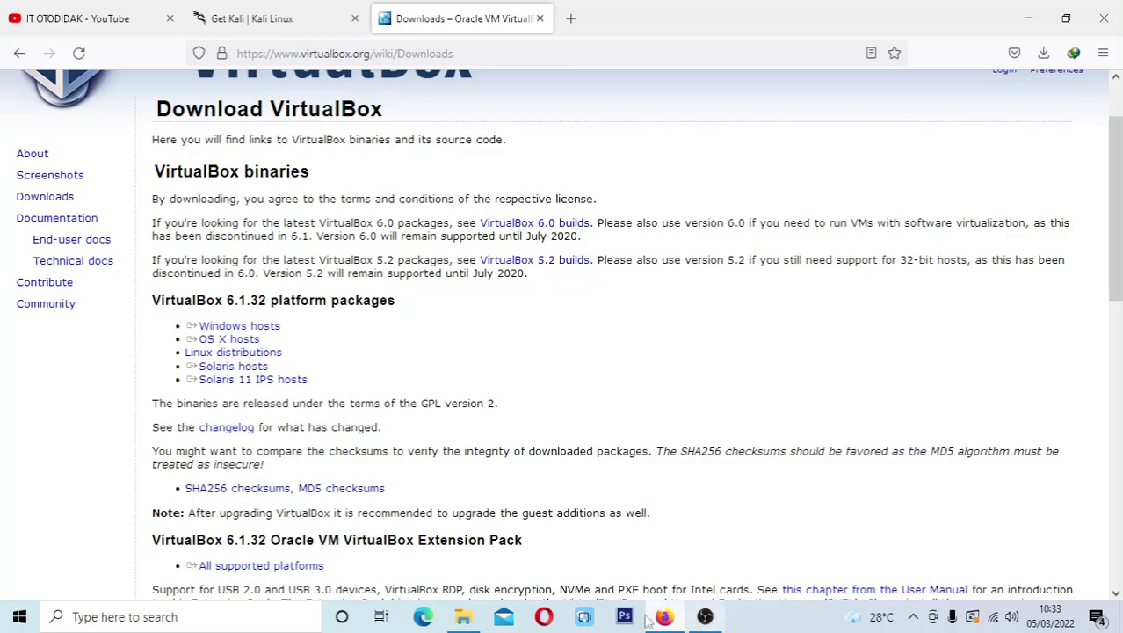
Step: Try to download the VirtualBox 6.1.32 installer for Windows hosts, and dismiss the duplicate download dialog
triple_click(246, 323)
click(329, 325)
triple_click(263, 327)
click(286, 331)
triple_click(255, 330)
click(256, 327)
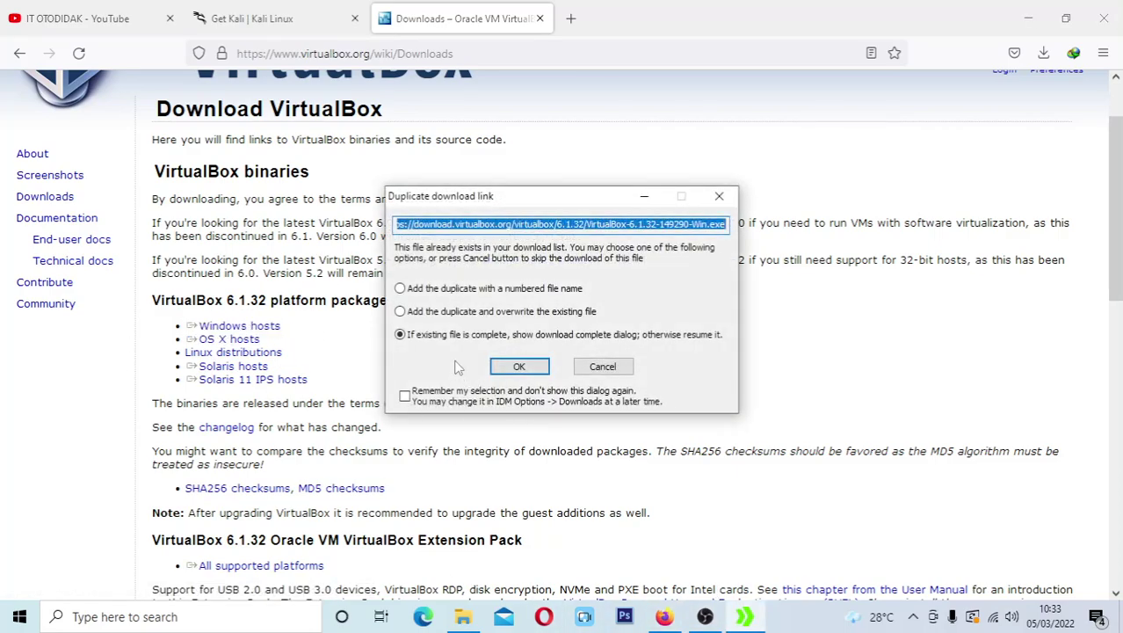
click(520, 364)
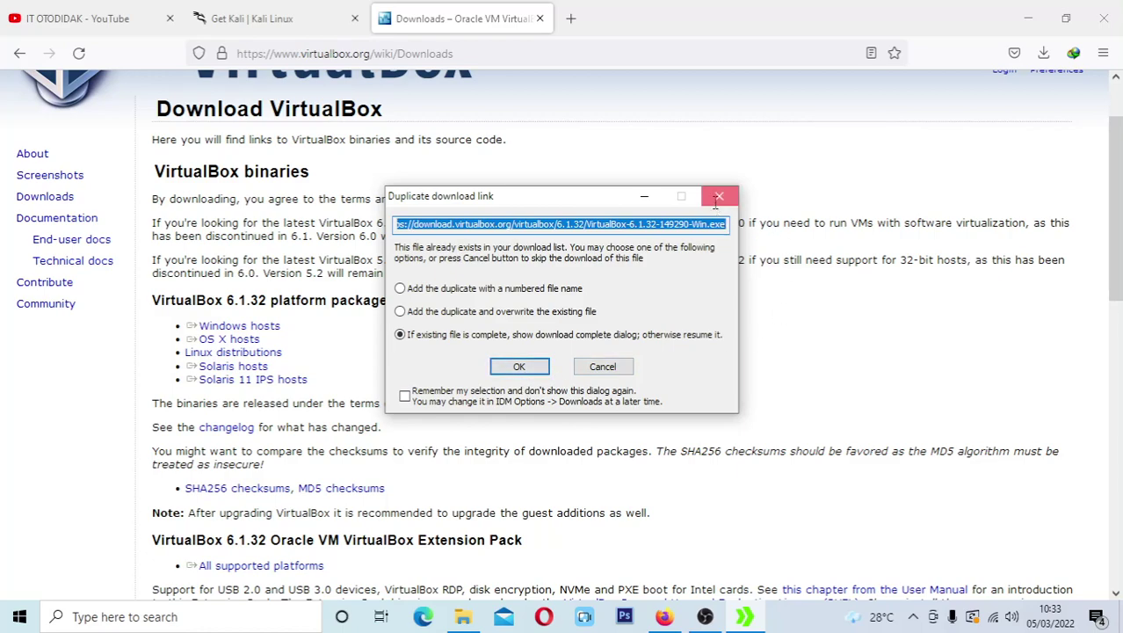
Step: Switch to Oracle VM VirtualBox from the desktop and start a new virtual machine named Kali LinuxOS
click(1027, 17)
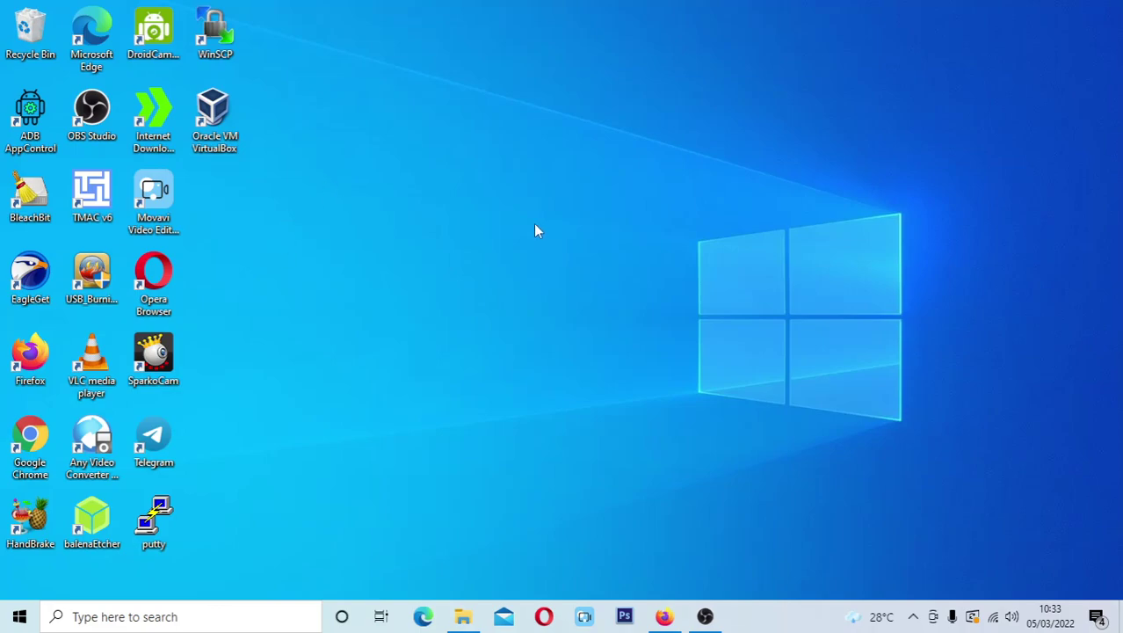
double_click(220, 144)
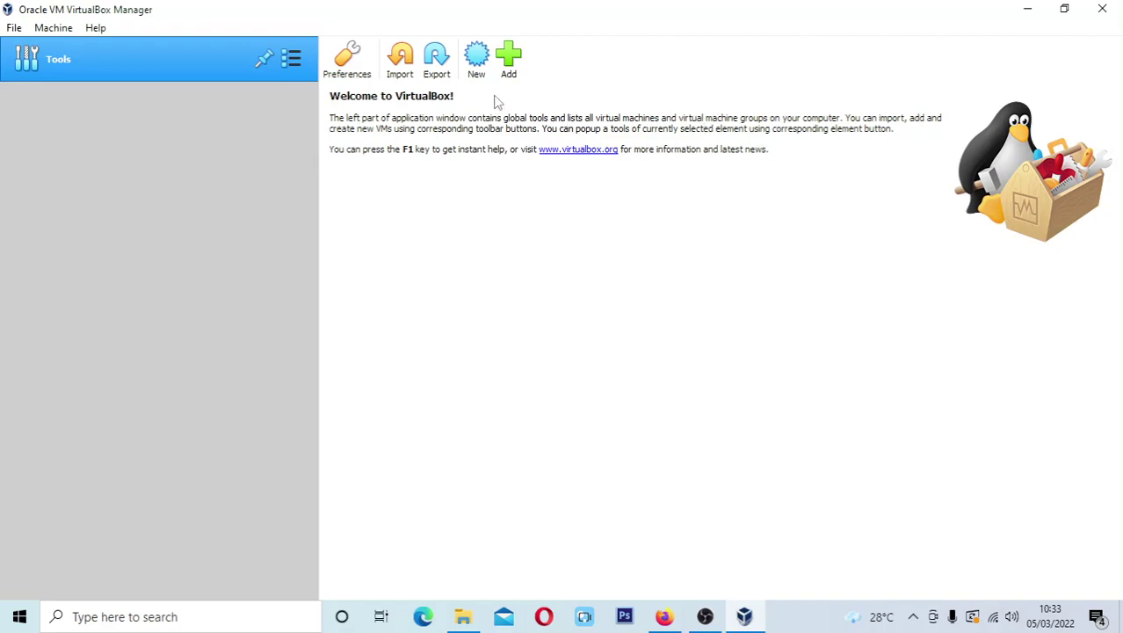
click(476, 70)
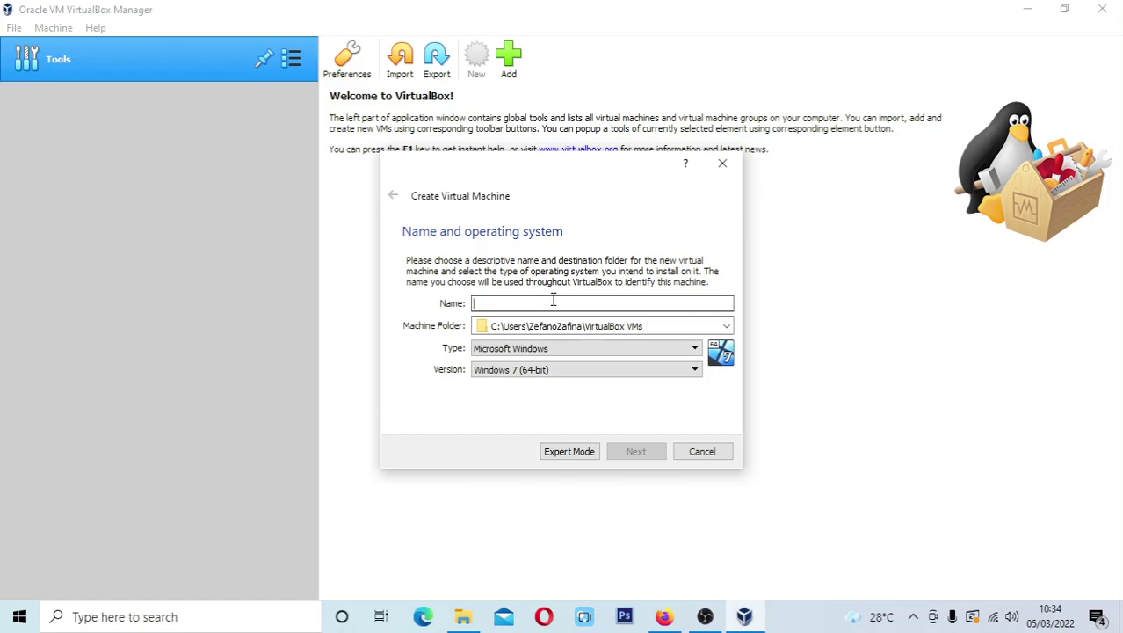
text(Kali LinuxOS)
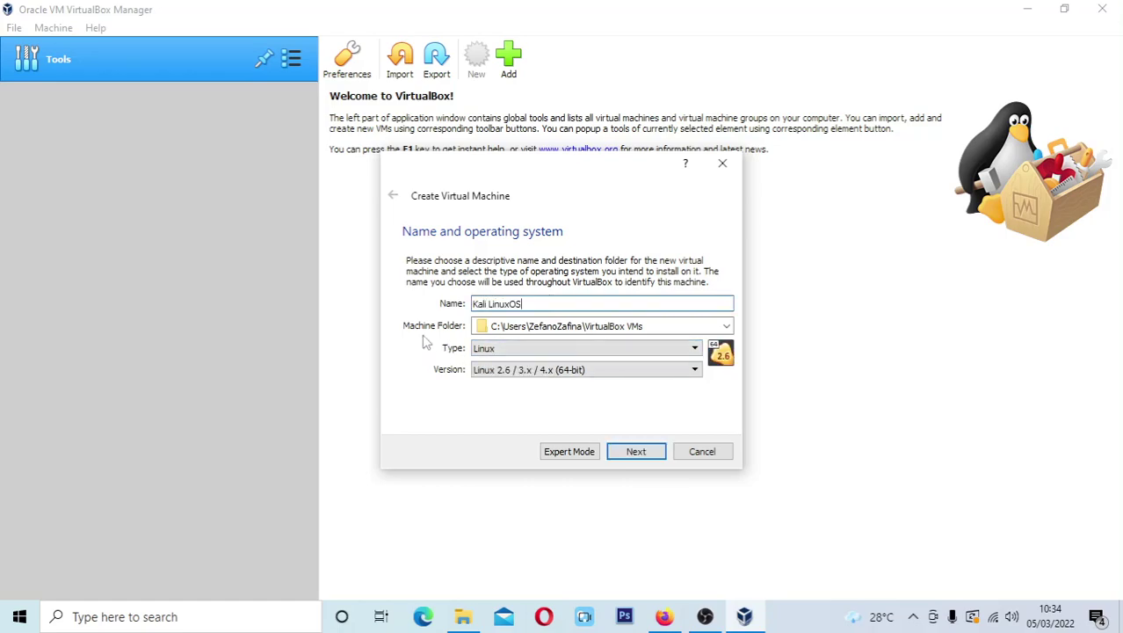
Step: Create a folder named kali linux on Local Disk (C:) and set it as the machine folder
click(726, 326)
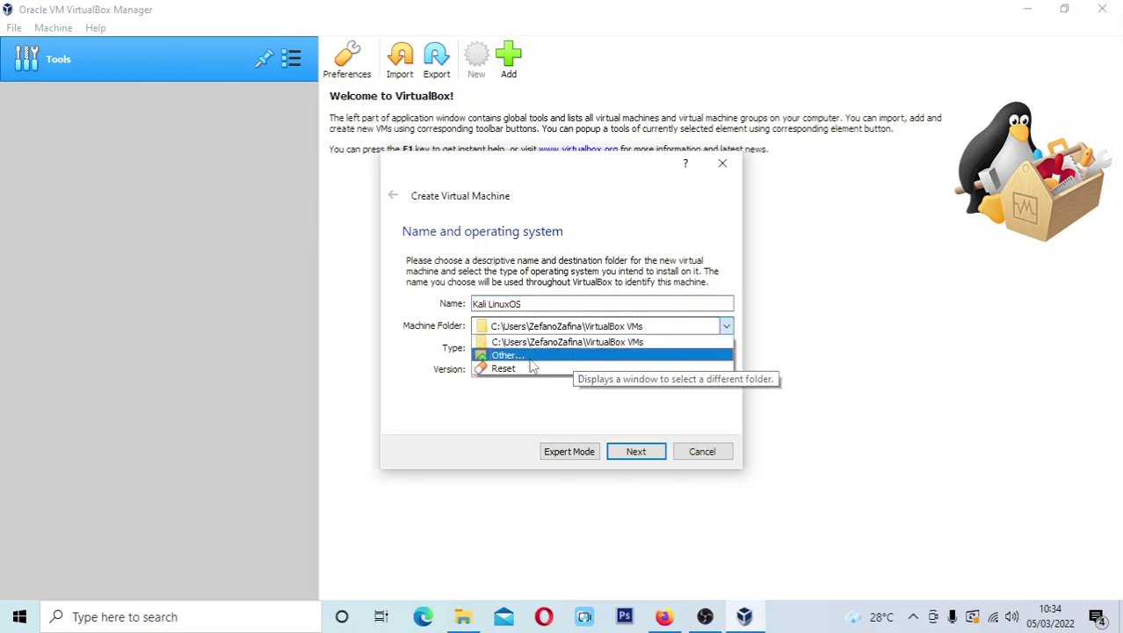
click(620, 354)
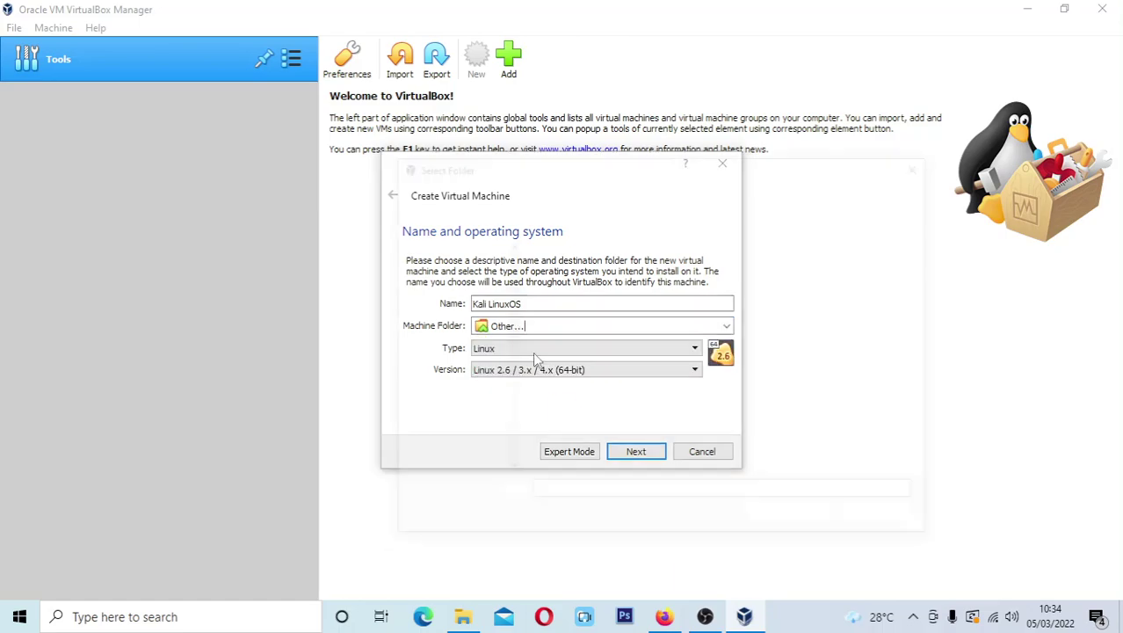
drag(504, 297, 507, 425)
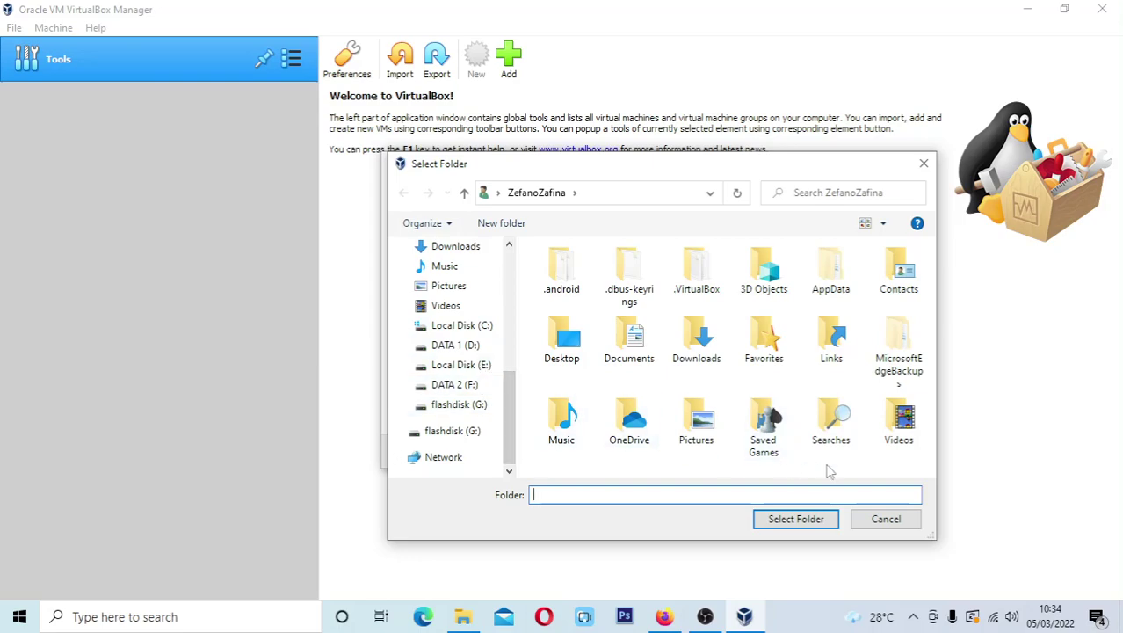
scroll(481, 373, up, 1)
click(481, 371)
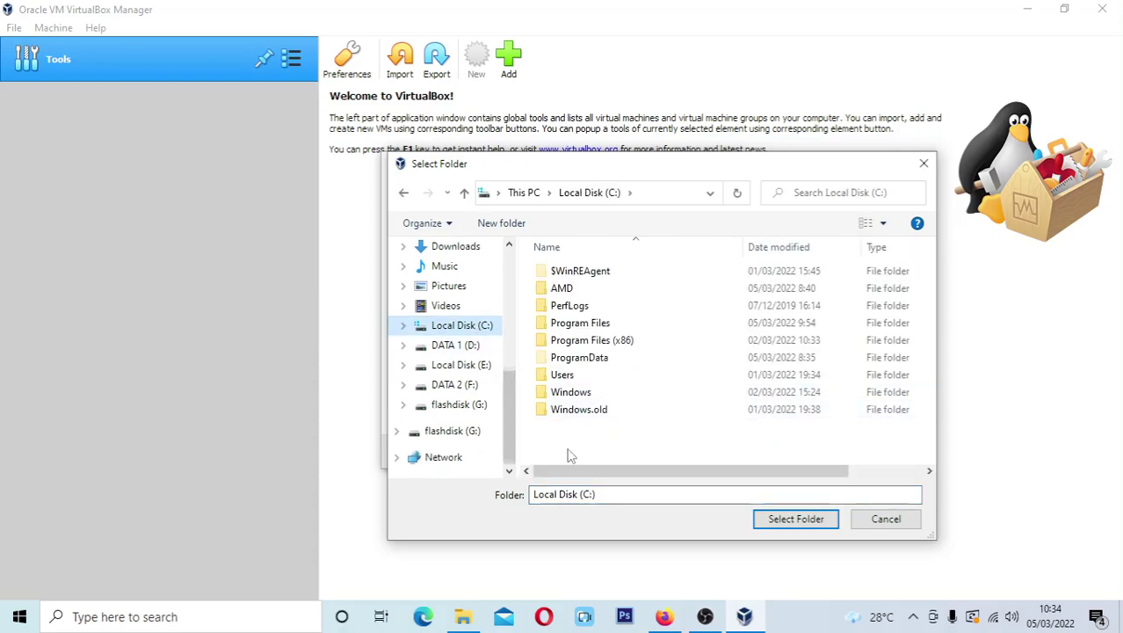
right_click(574, 447)
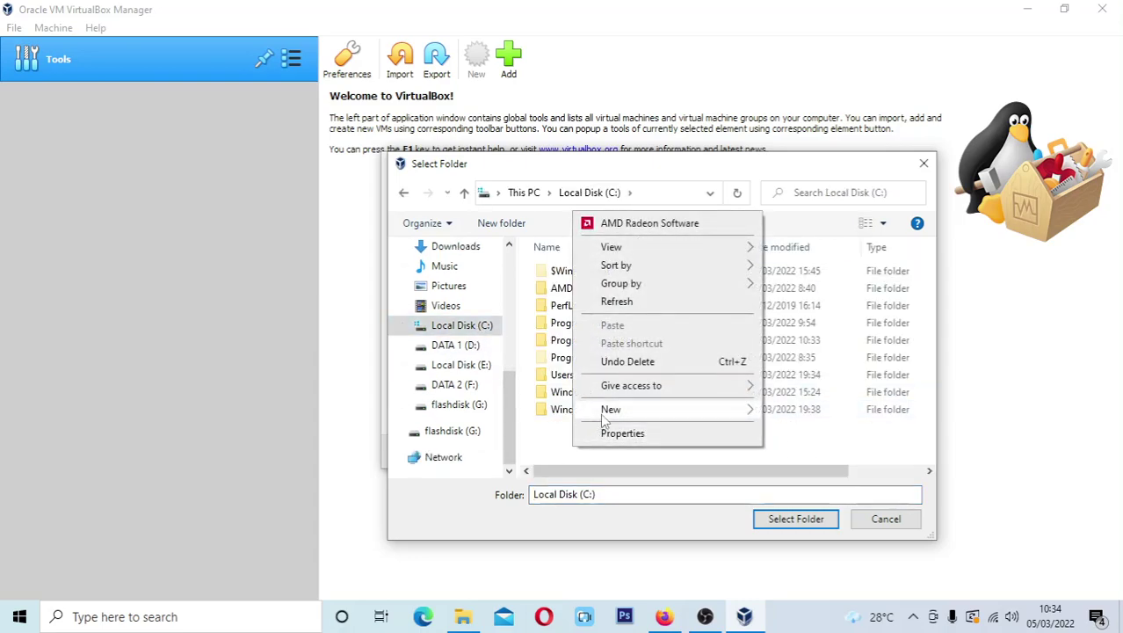
mouse_move(615, 411)
click(782, 414)
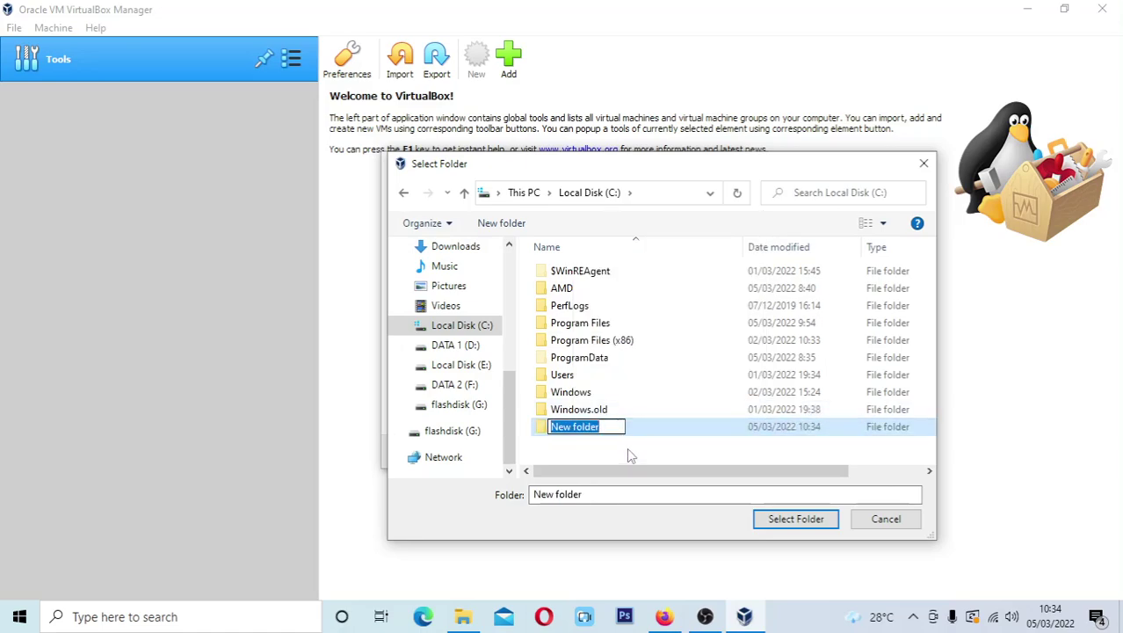
text(kali linu)
key(Return)
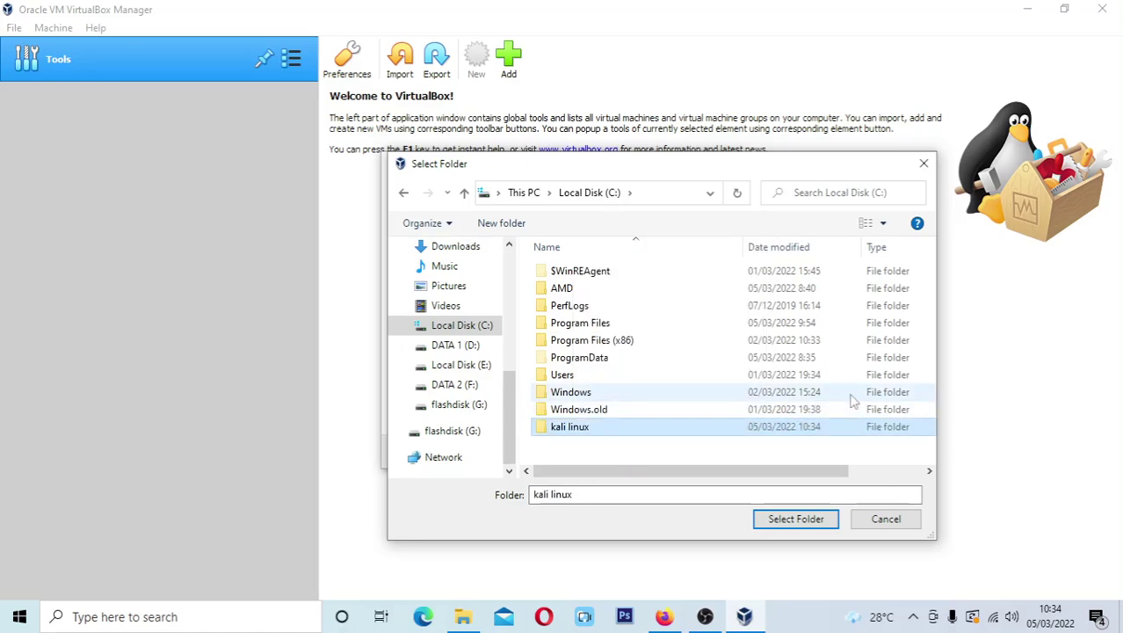
click(793, 518)
Step: Set the operating system type to Linux and the version to Linux 2.6 / 3.x / 4.x (64-bit)
click(556, 348)
click(484, 372)
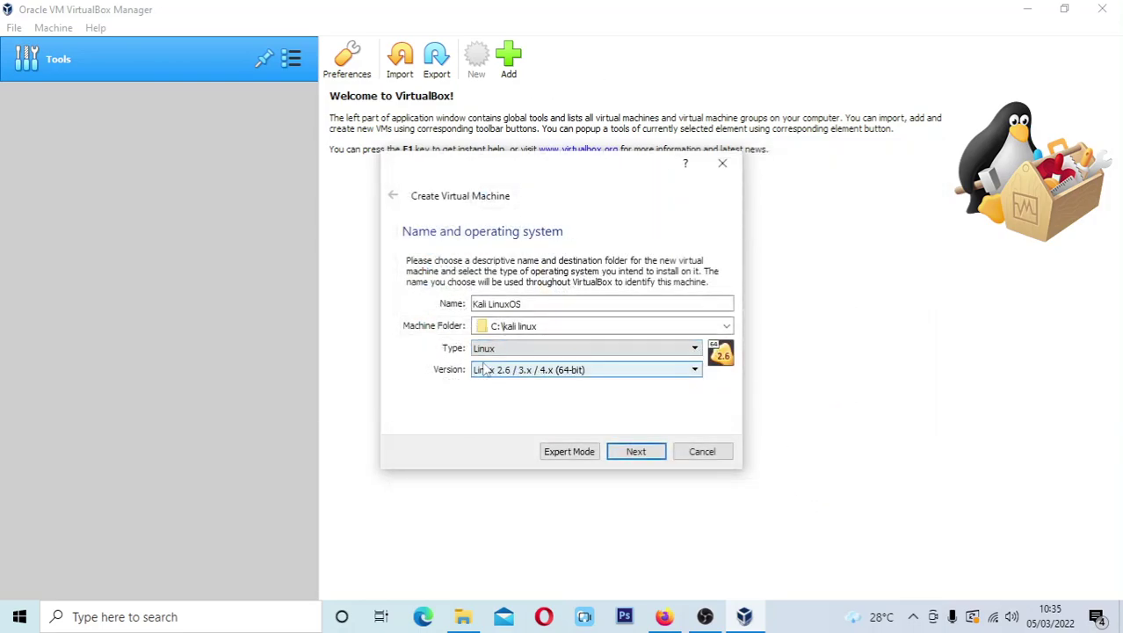
click(692, 376)
click(626, 427)
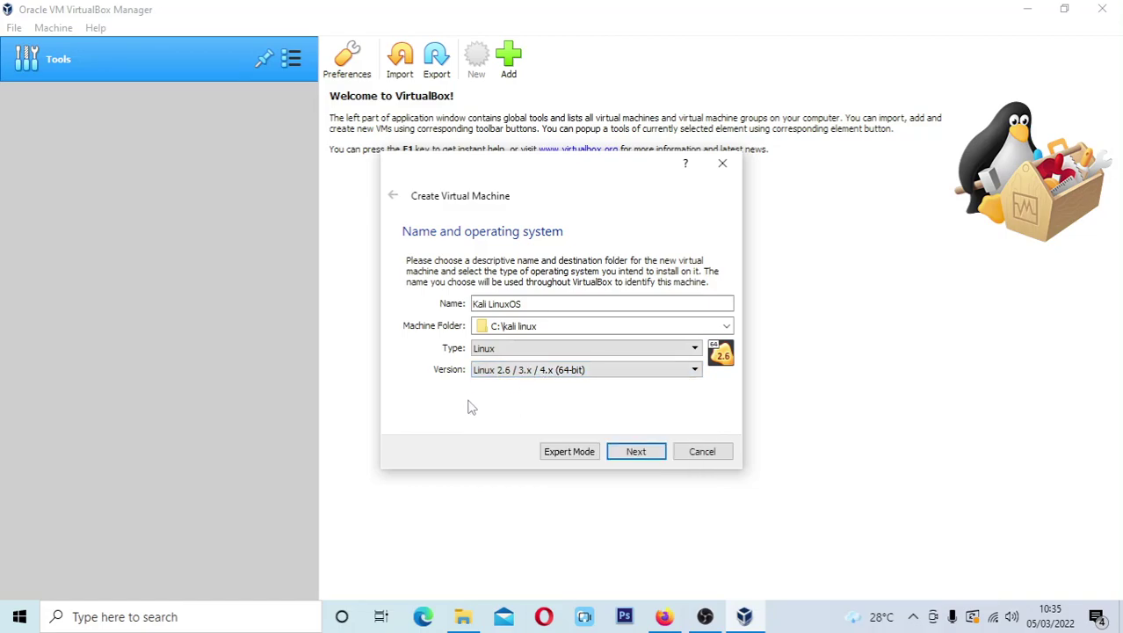
Step: Correct the virtual machine name to Kali Linux OS and proceed to the memory size settings
click(565, 300)
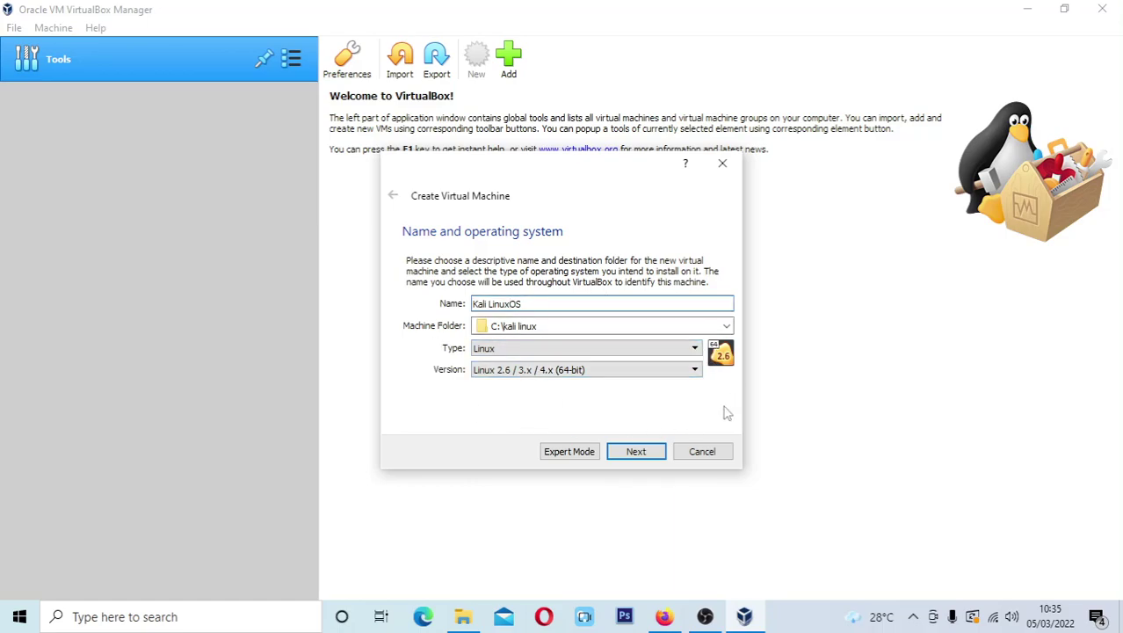
click(491, 303)
key(BackSpace)
text(L)
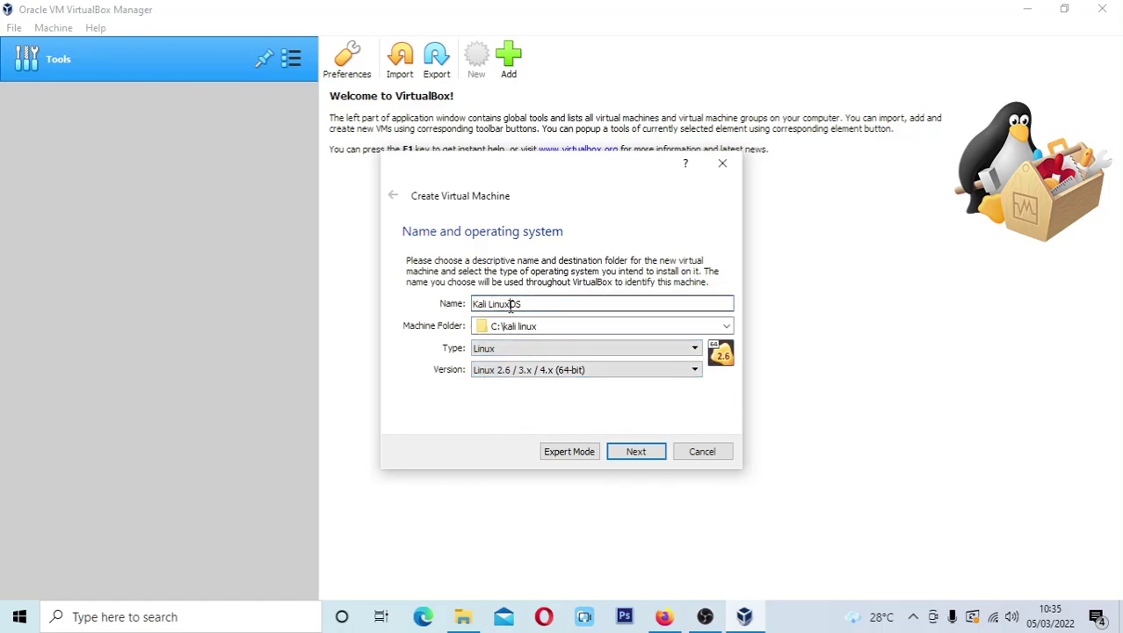
click(511, 304)
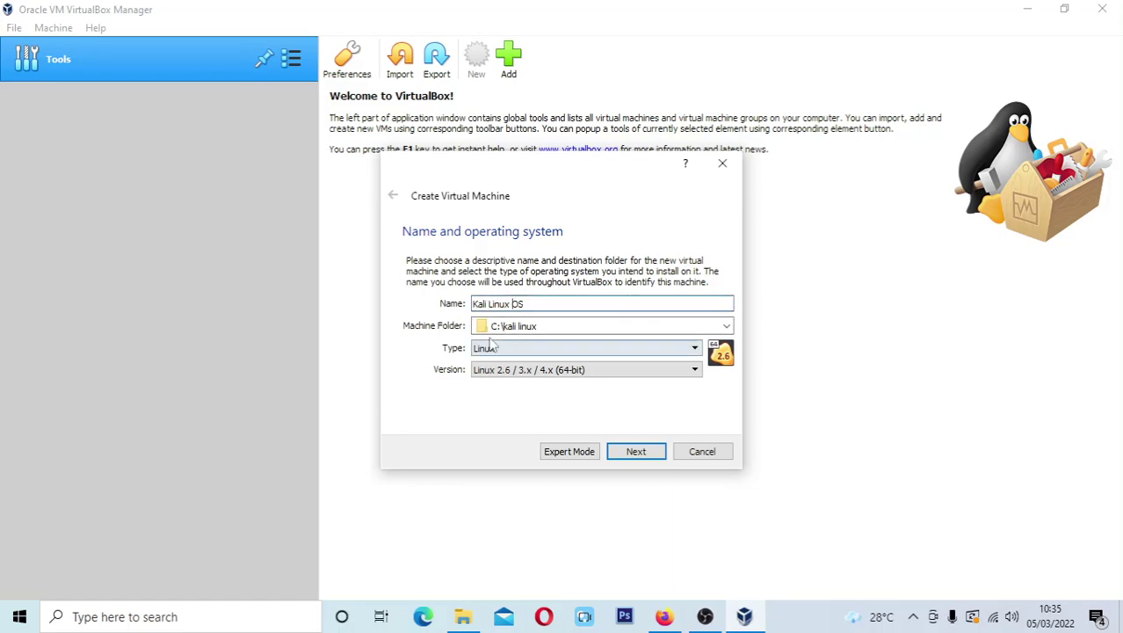
click(636, 452)
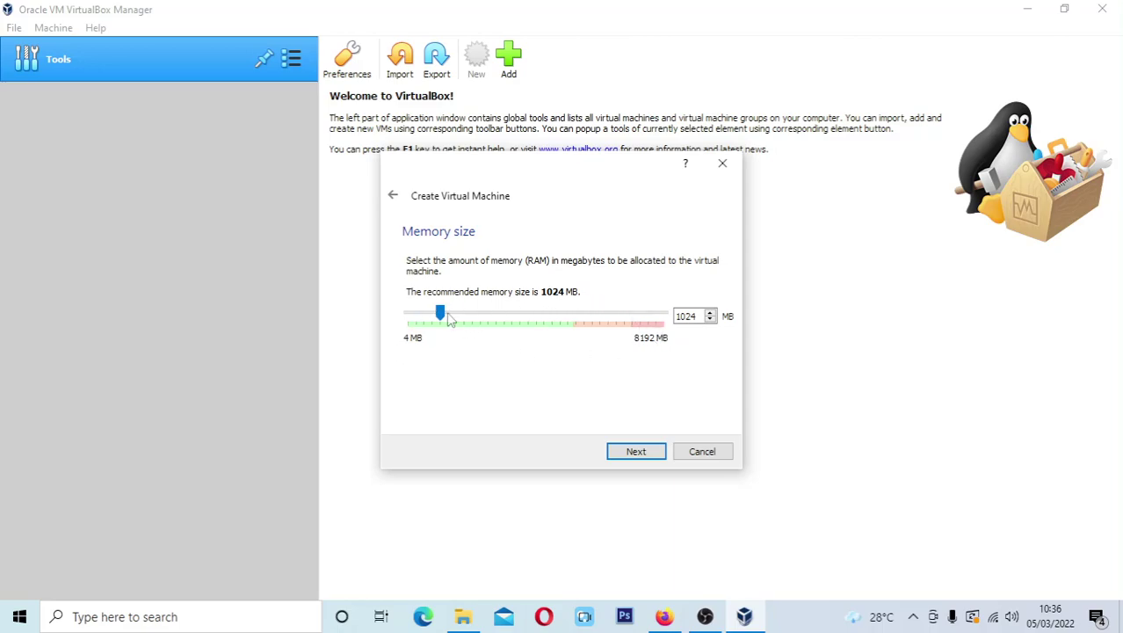
Step: Set the virtual machine's memory to 2216 MB and proceed to the hard disk options
drag(441, 321, 482, 325)
mouse_move(478, 313)
mouse_down()
mouse_move(438, 321)
mouse_move(499, 318)
mouse_move(448, 318)
mouse_move(475, 315)
mouse_up()
mouse_move(475, 317)
mouse_down()
mouse_move(419, 318)
mouse_move(477, 313)
mouse_up()
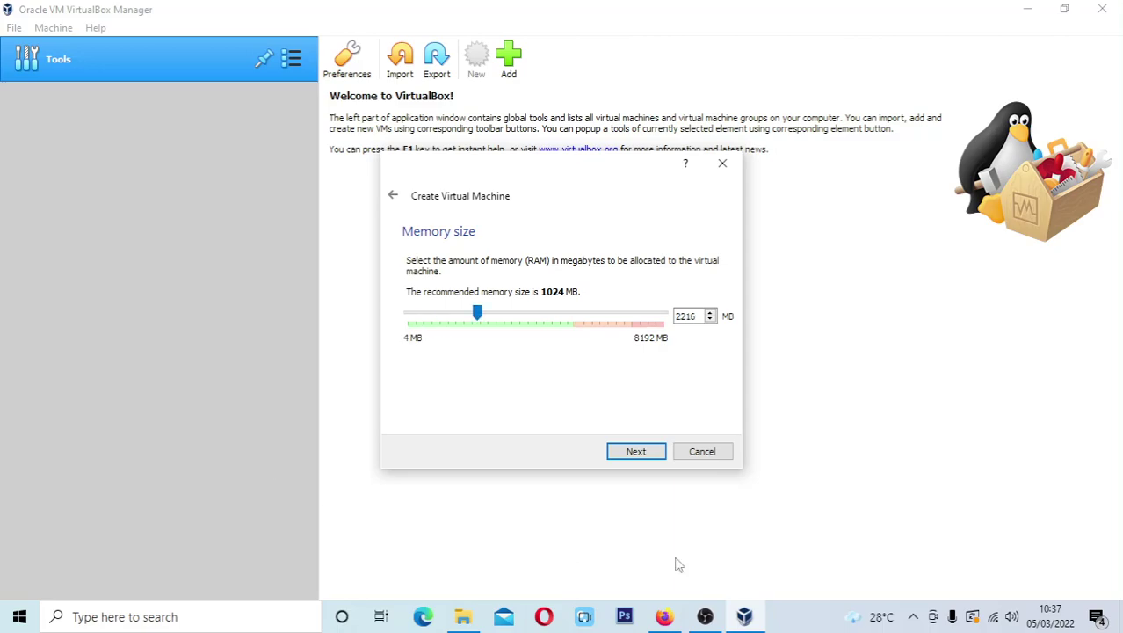
click(650, 453)
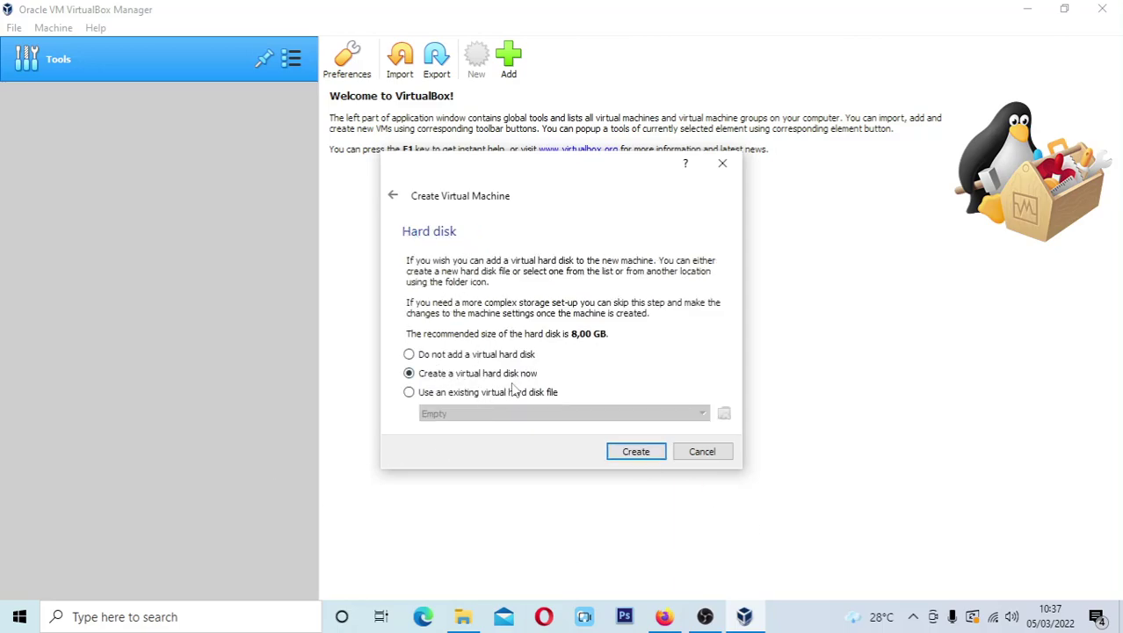
Step: Create a new dynamically allocated VDI virtual hard disk for the machine, adjusting its maximum size
click(621, 452)
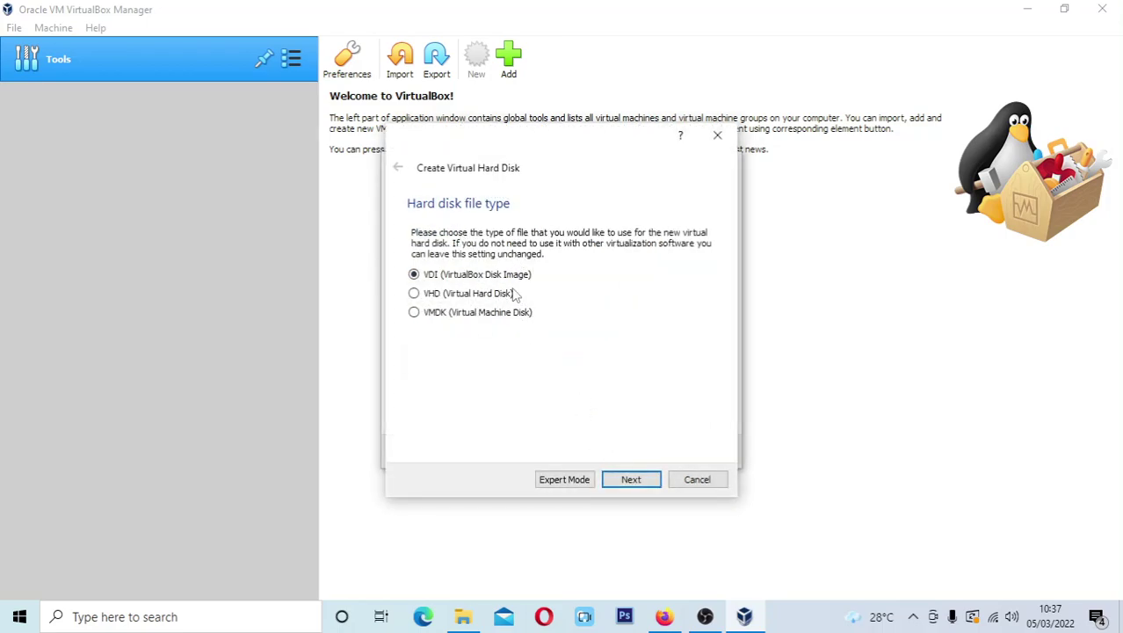
click(633, 480)
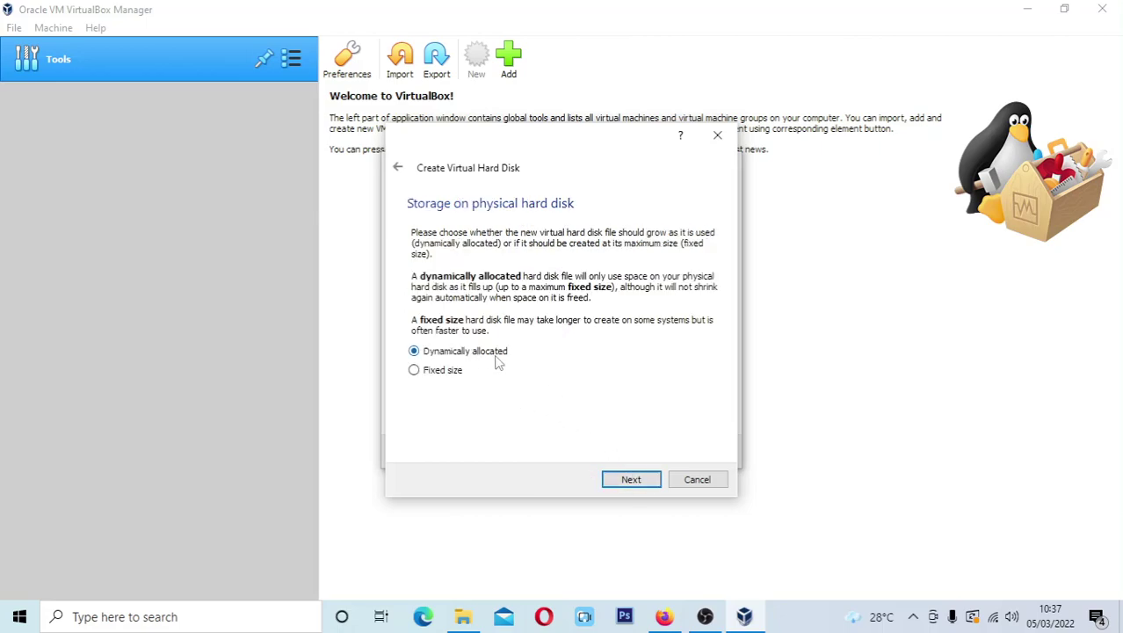
click(633, 479)
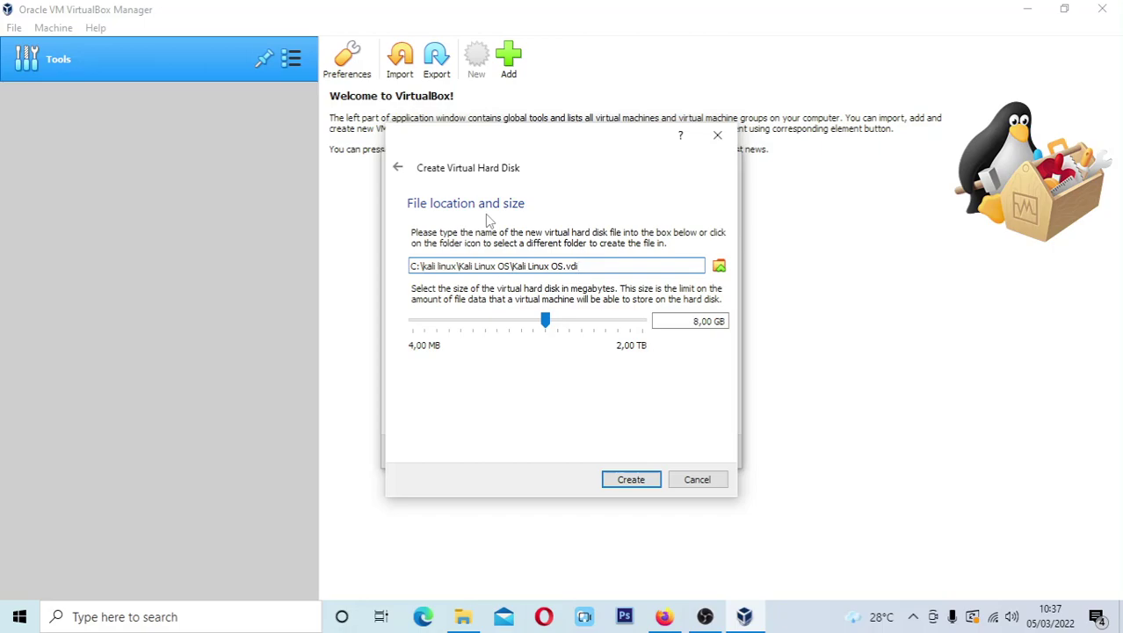
click(564, 265)
click(546, 323)
drag(548, 325, 553, 323)
click(636, 483)
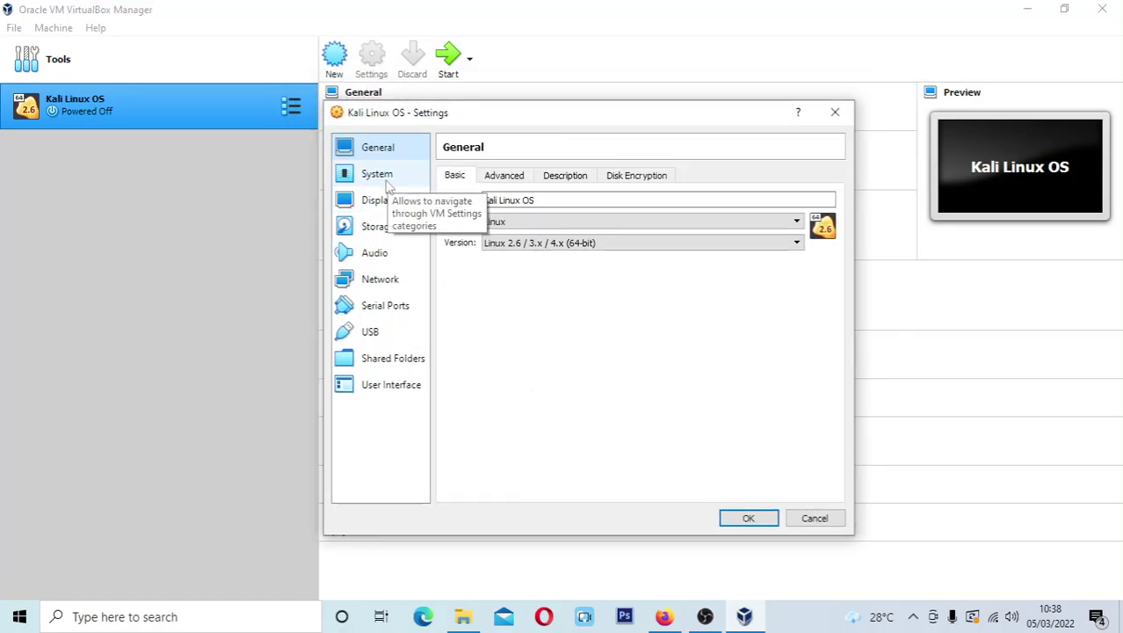
Step: Adjust the Kali Linux OS machine's processor count and set its video memory to 128 MB
click(378, 176)
click(538, 176)
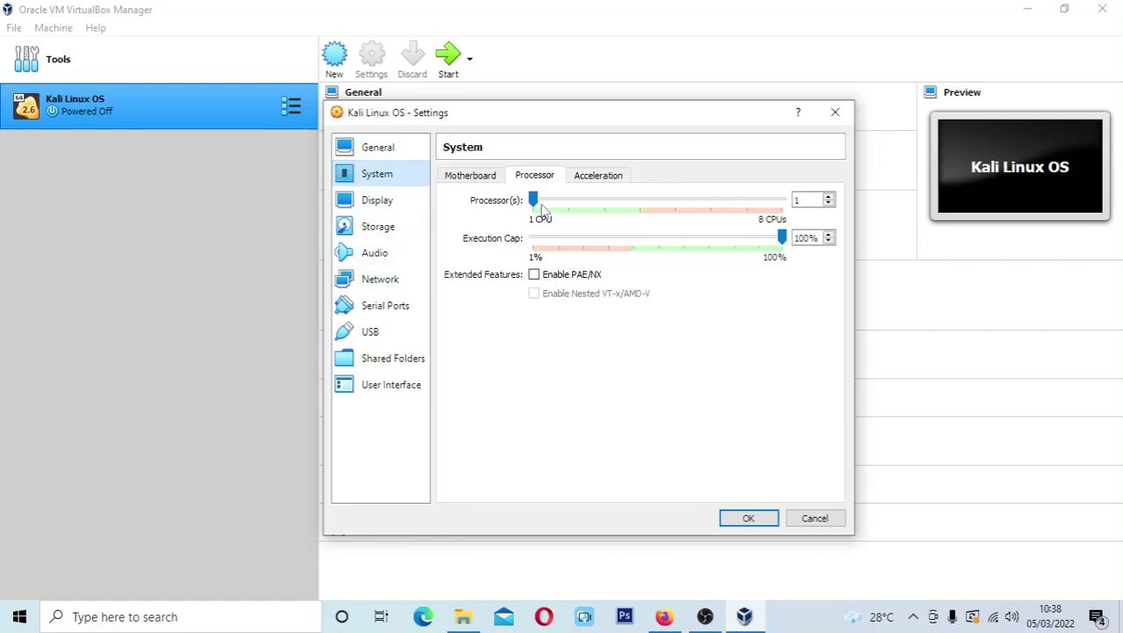
mouse_move(533, 199)
mouse_down()
mouse_move(558, 200)
mouse_move(533, 201)
mouse_up()
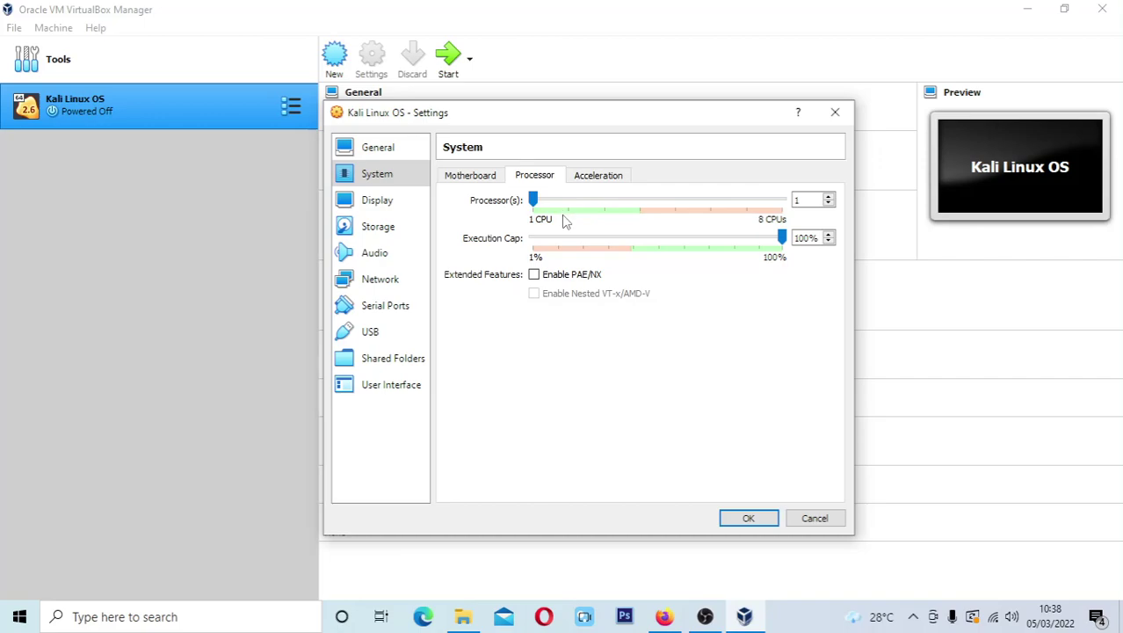
drag(533, 200, 640, 201)
drag(569, 205, 609, 204)
click(550, 204)
click(386, 203)
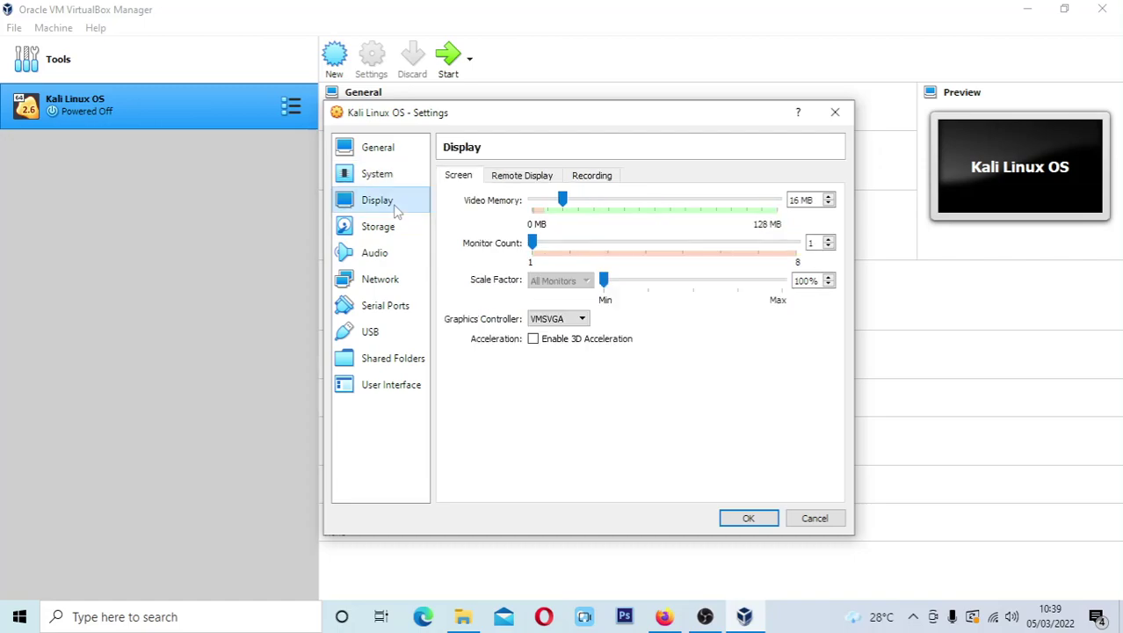
drag(564, 201, 702, 221)
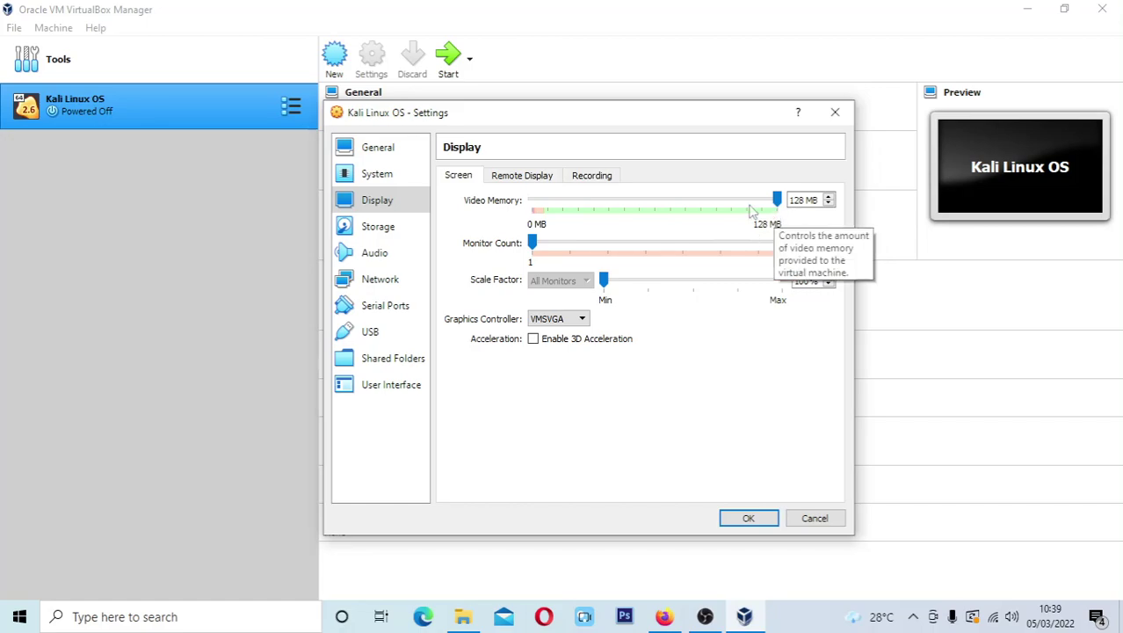
Step: Attach the kali-linux-2022.1-installer-amd64_2 disk image to the empty IDE optical drive in the machine's storage settings
click(392, 241)
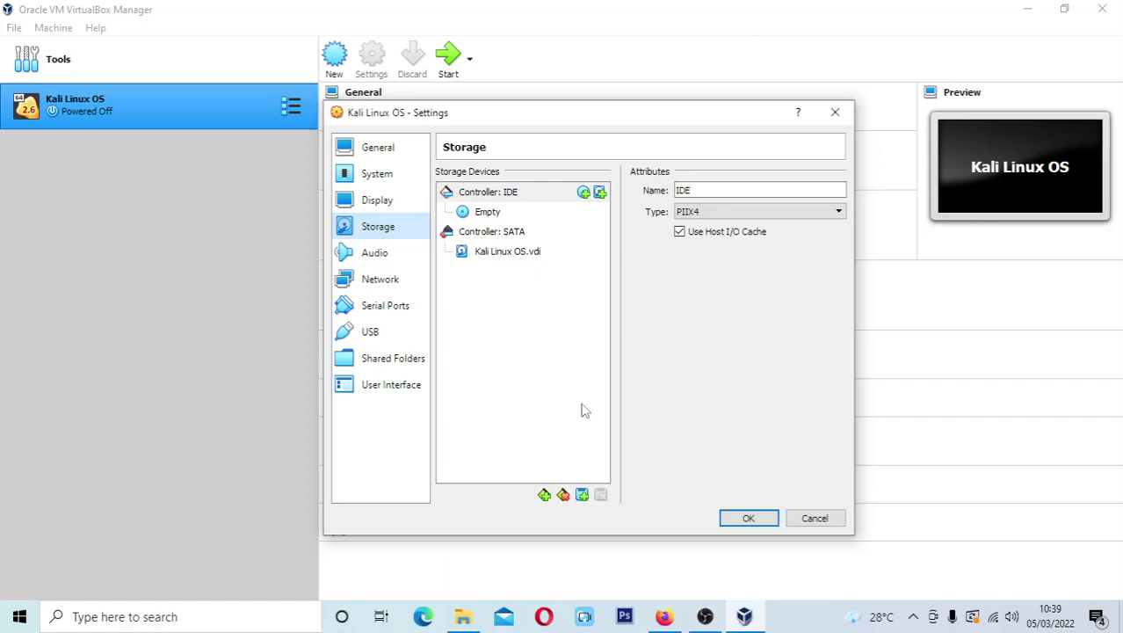
click(532, 194)
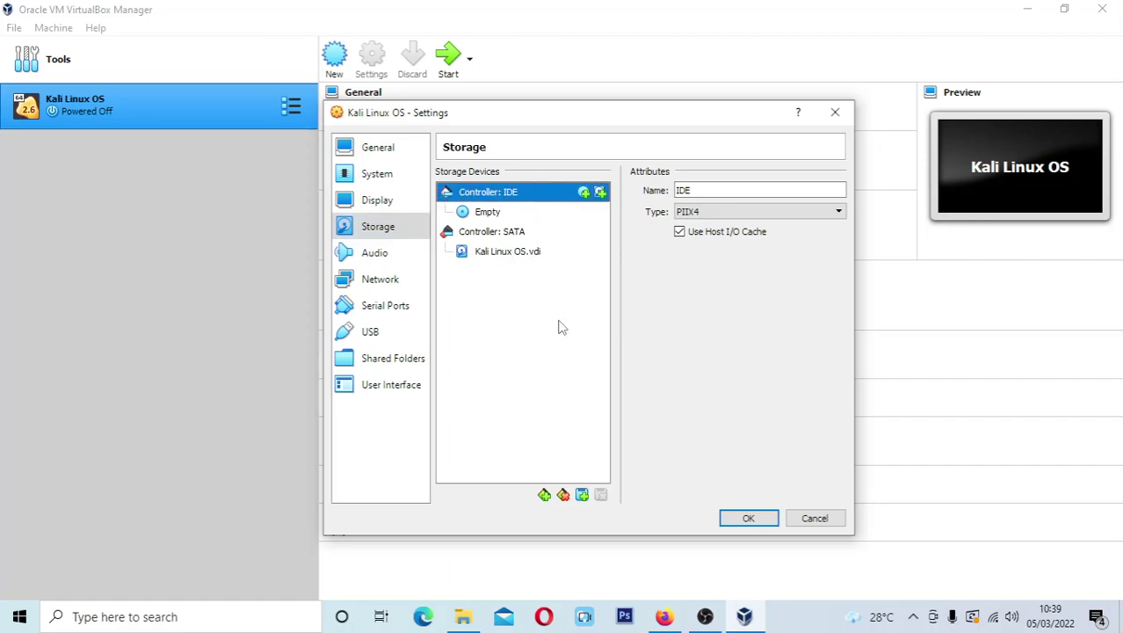
click(490, 213)
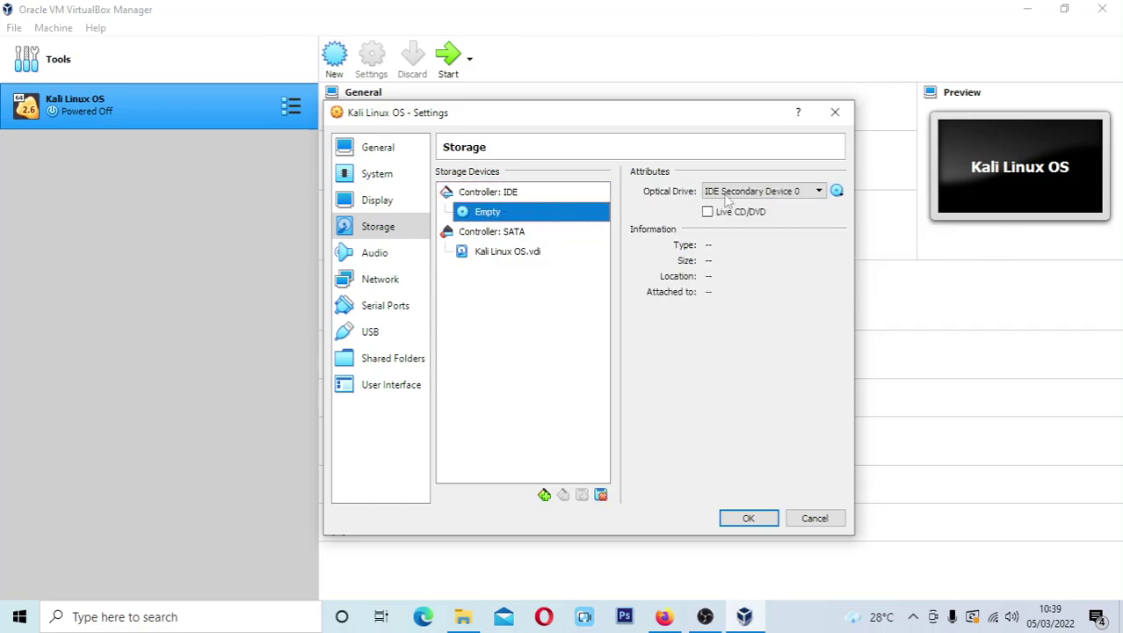
click(839, 193)
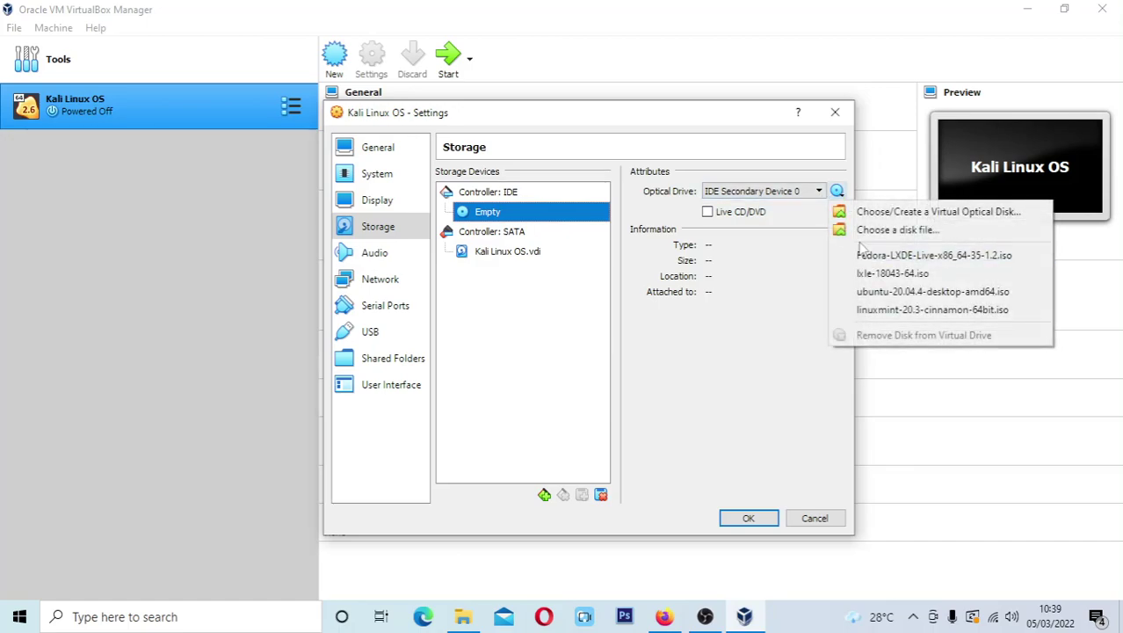
click(896, 230)
scroll(602, 386, down, 1)
scroll(873, 269, up, 1)
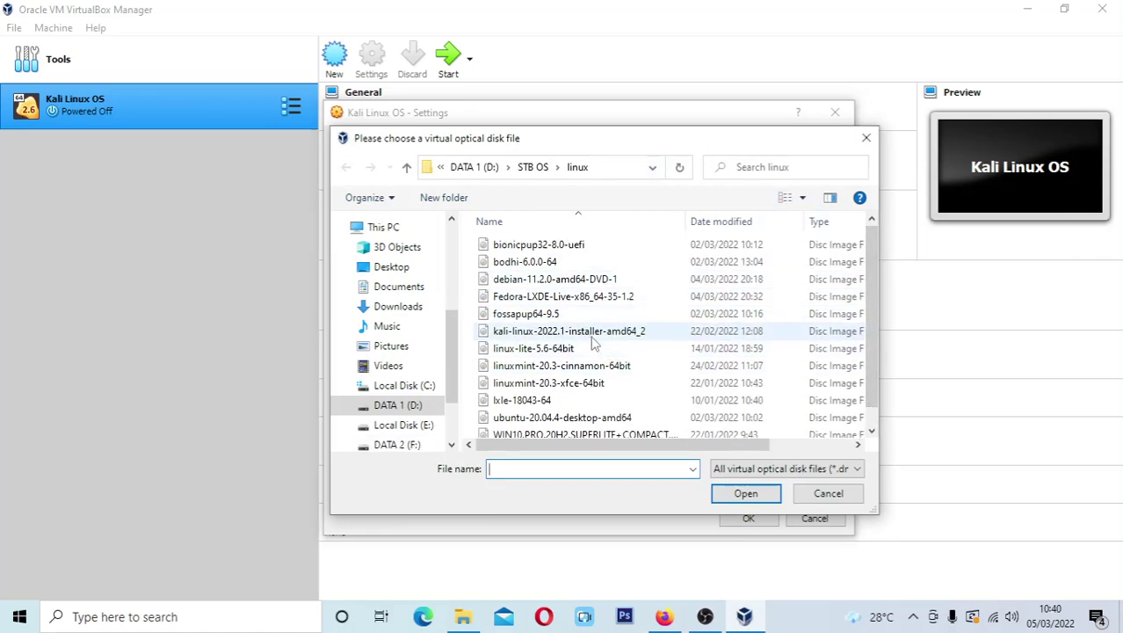
click(559, 332)
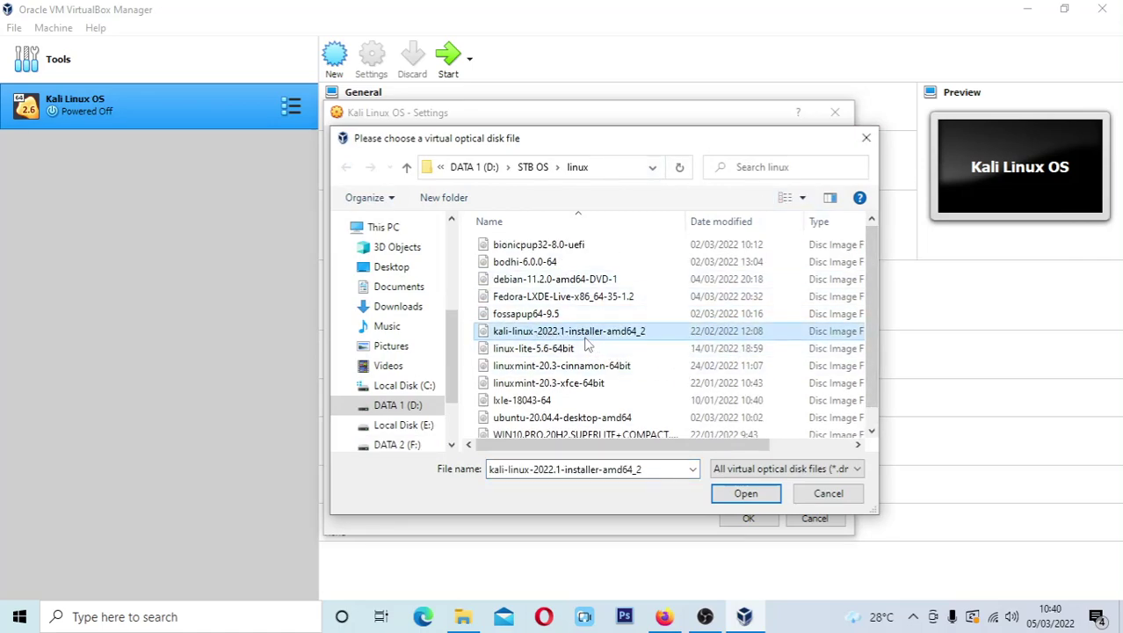
click(746, 493)
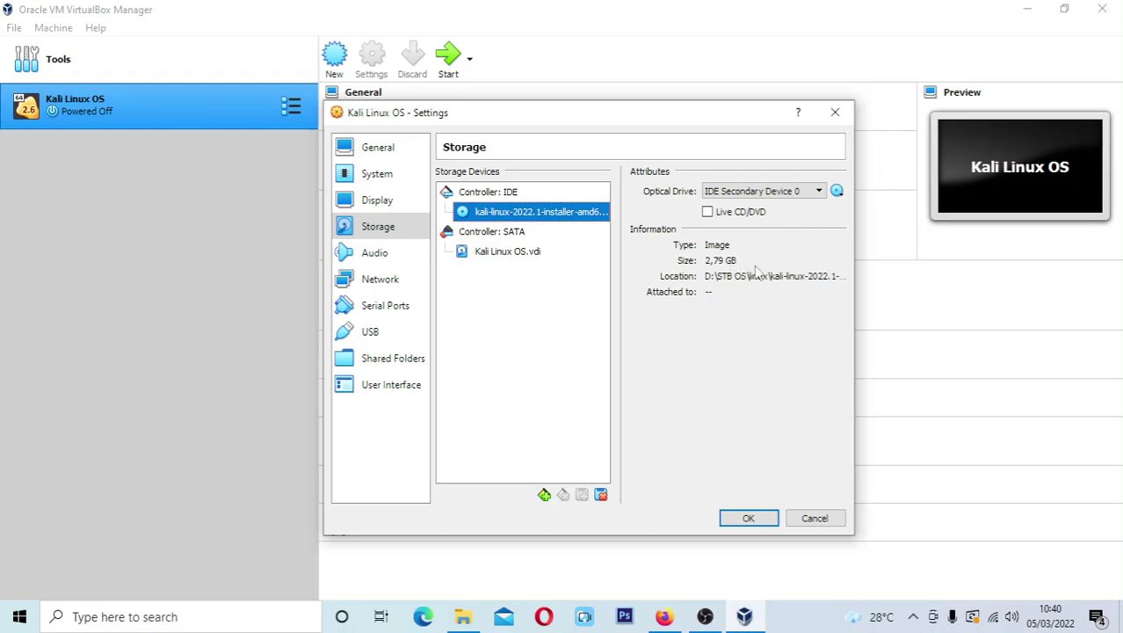
Step: Review the audio, network, serial port and USB settings and save the machine's configuration
click(374, 253)
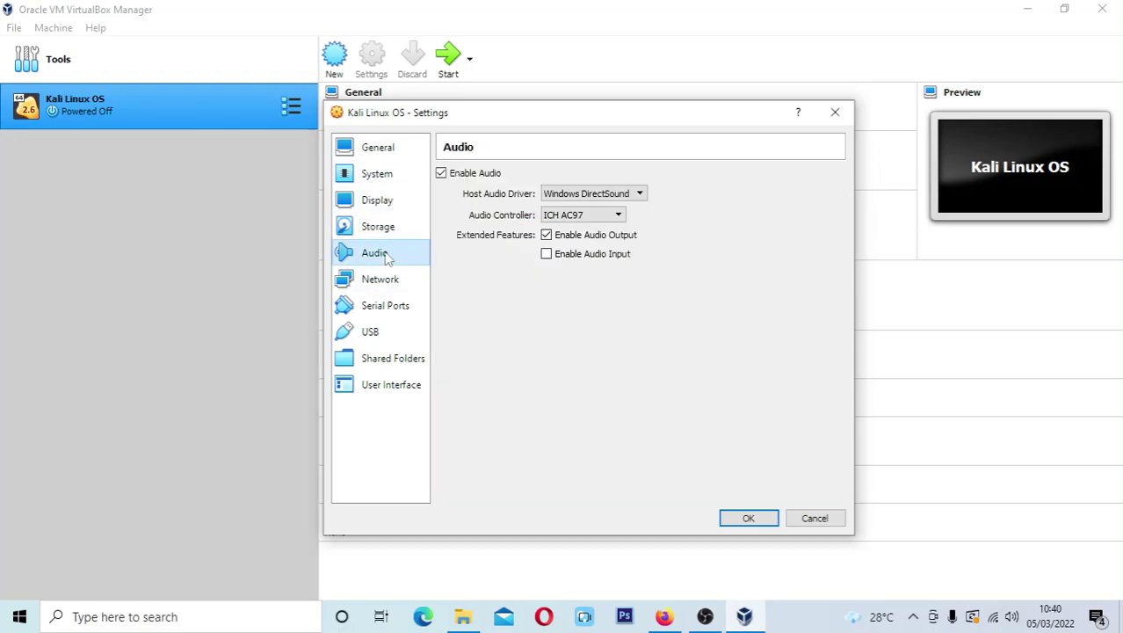
click(385, 280)
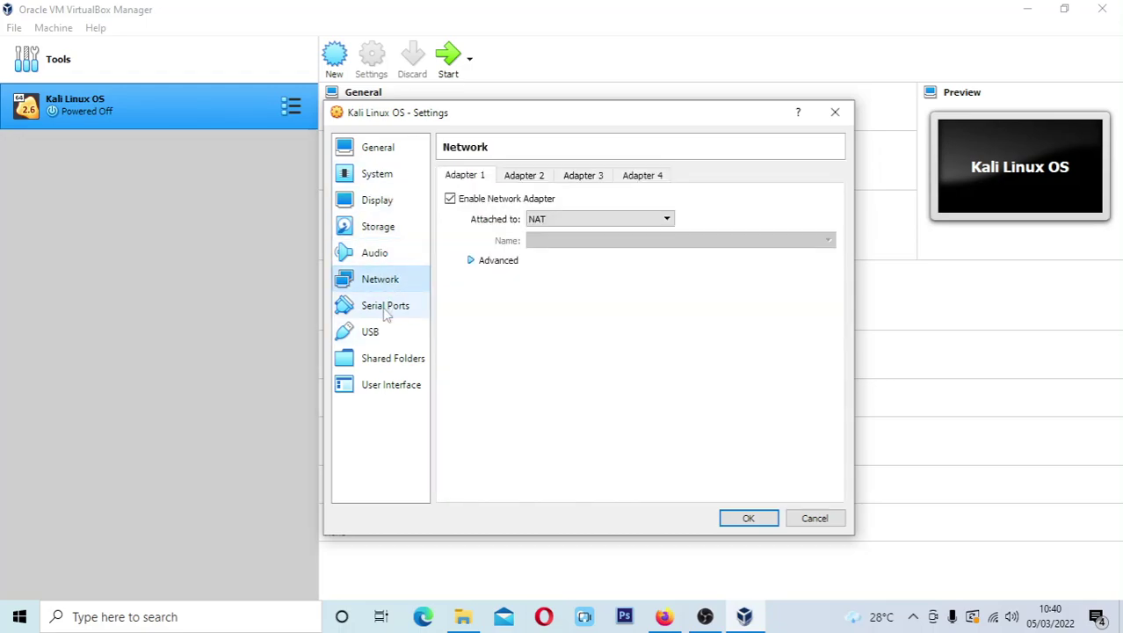
click(384, 305)
click(378, 332)
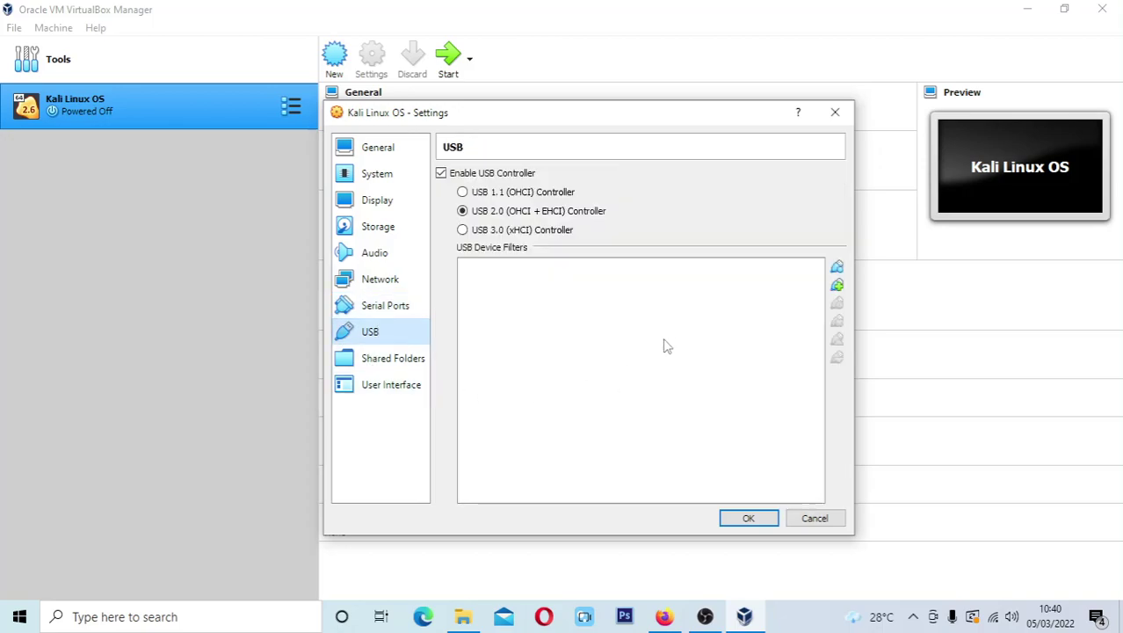
click(747, 519)
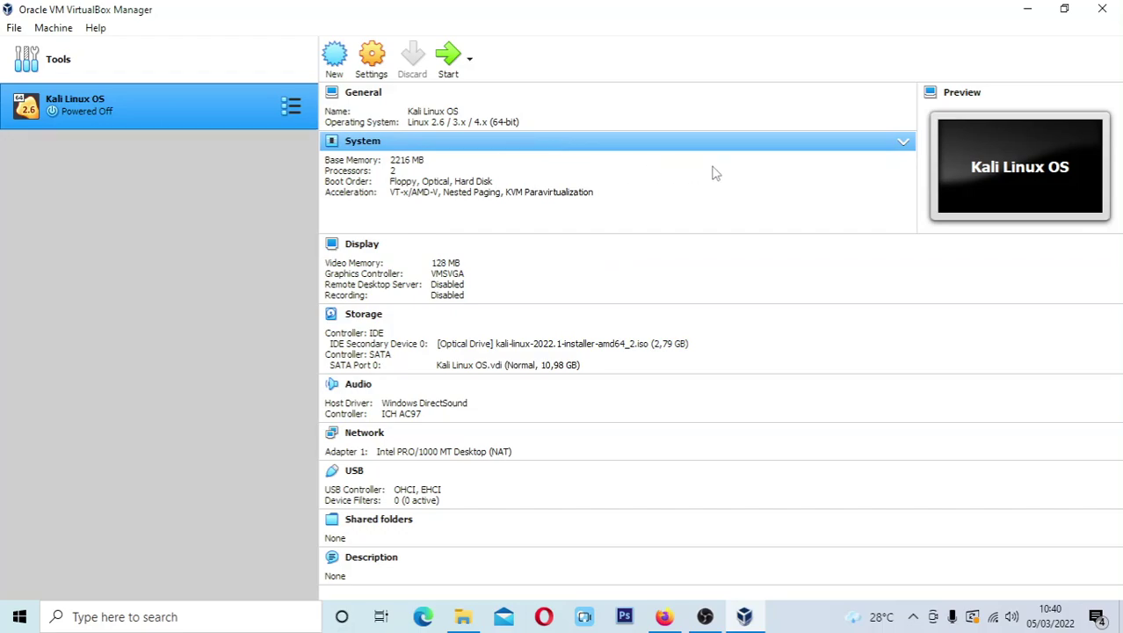
Step: Start the Kali Linux OS virtual machine, dismiss the keyboard capture notice and maximize the machine's window
click(448, 56)
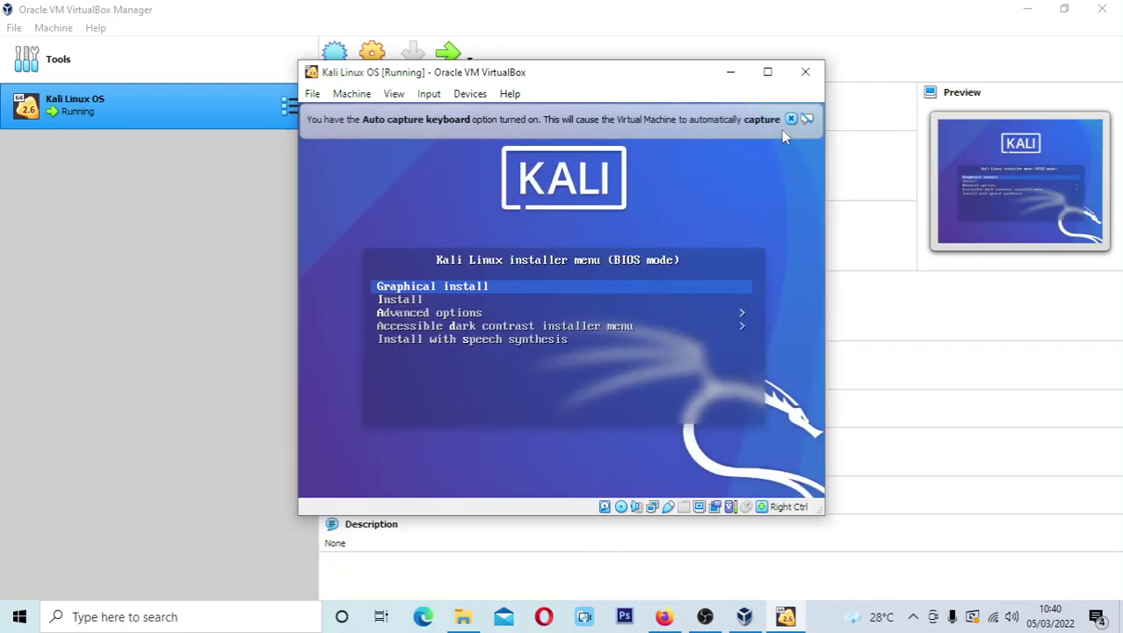
click(790, 119)
key(Down)
key(Up)
click(768, 72)
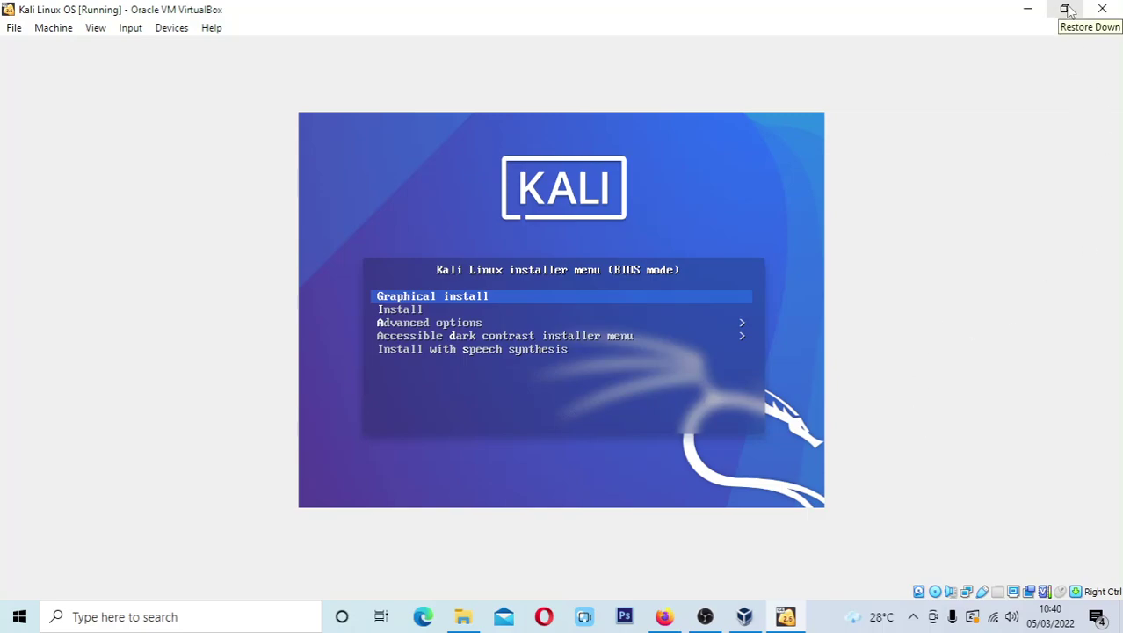
Step: Launch the Graphical install option from the Kali Linux installer menu
key(Down)
key(Up)
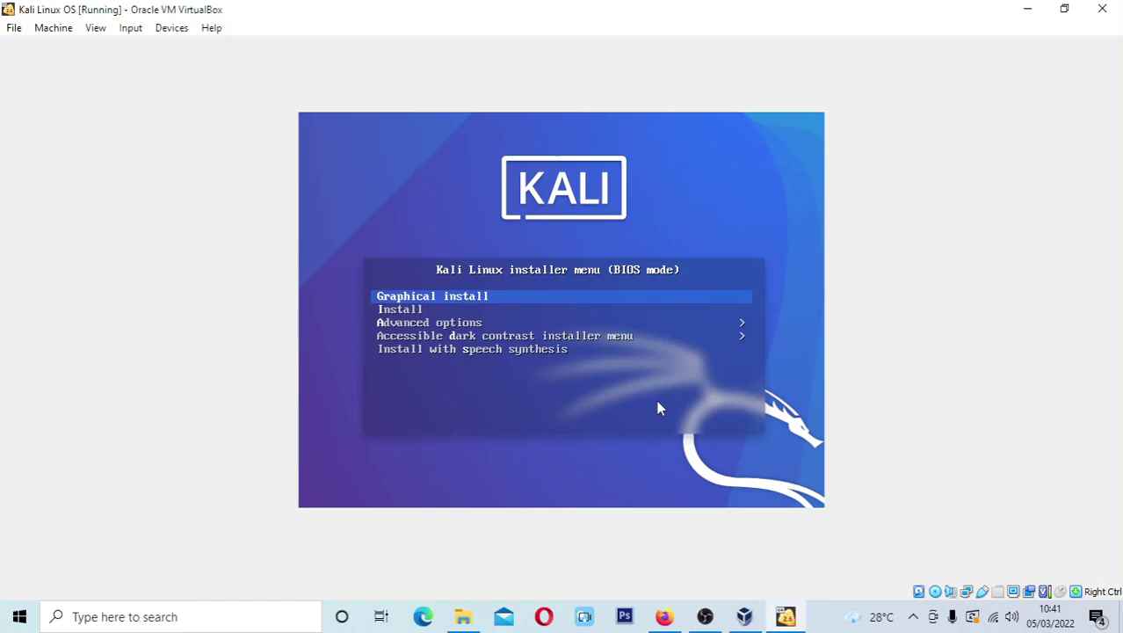
key(Return)
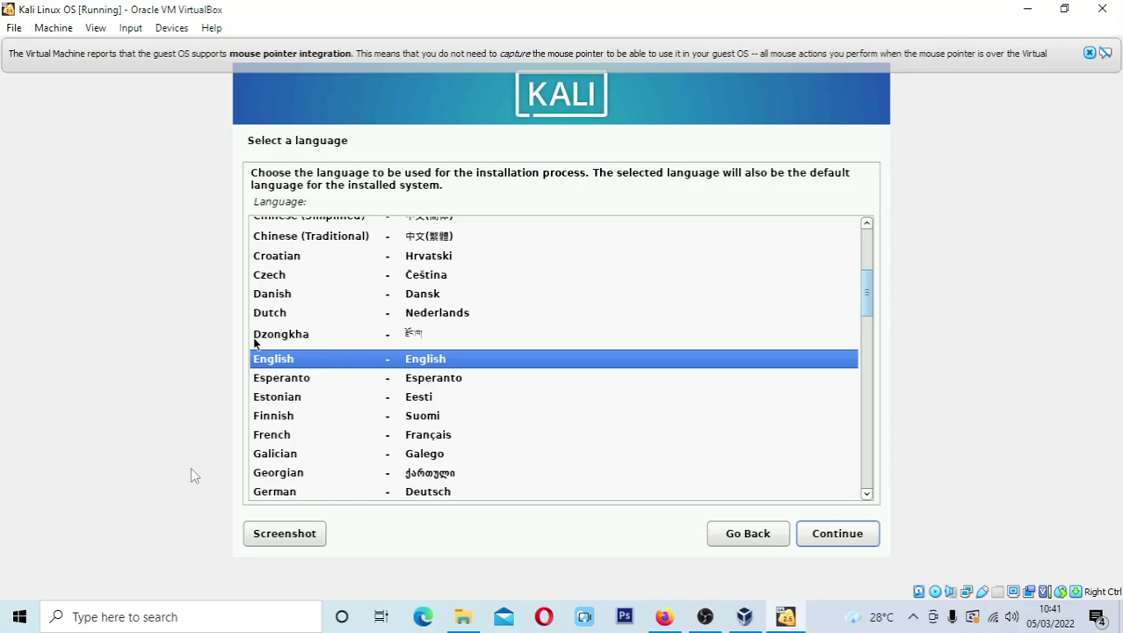
click(463, 616)
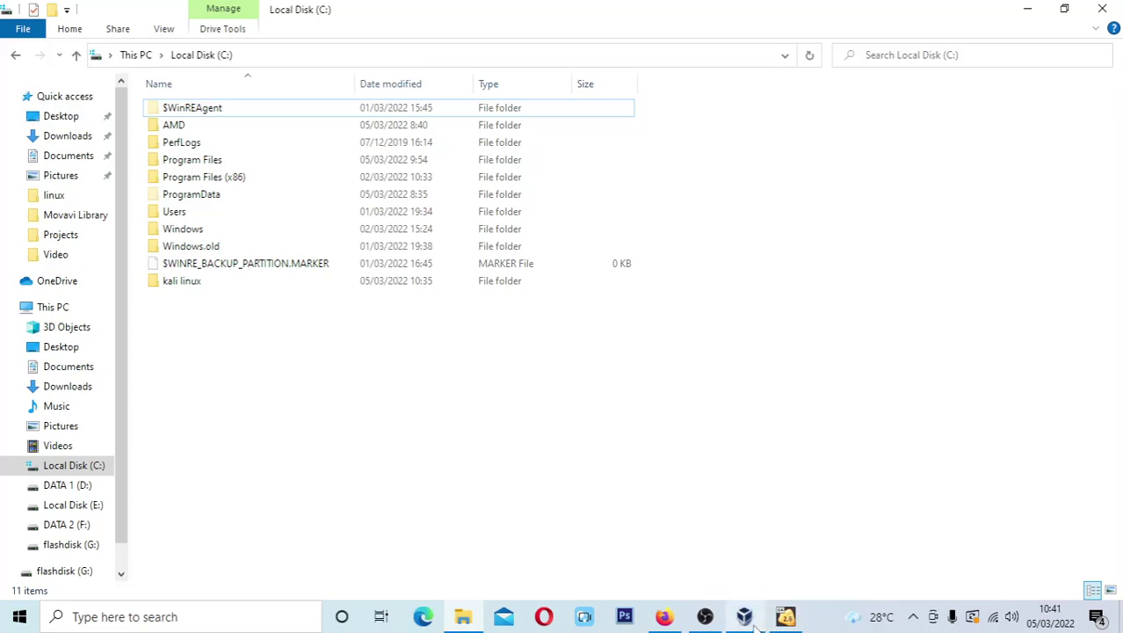
click(791, 617)
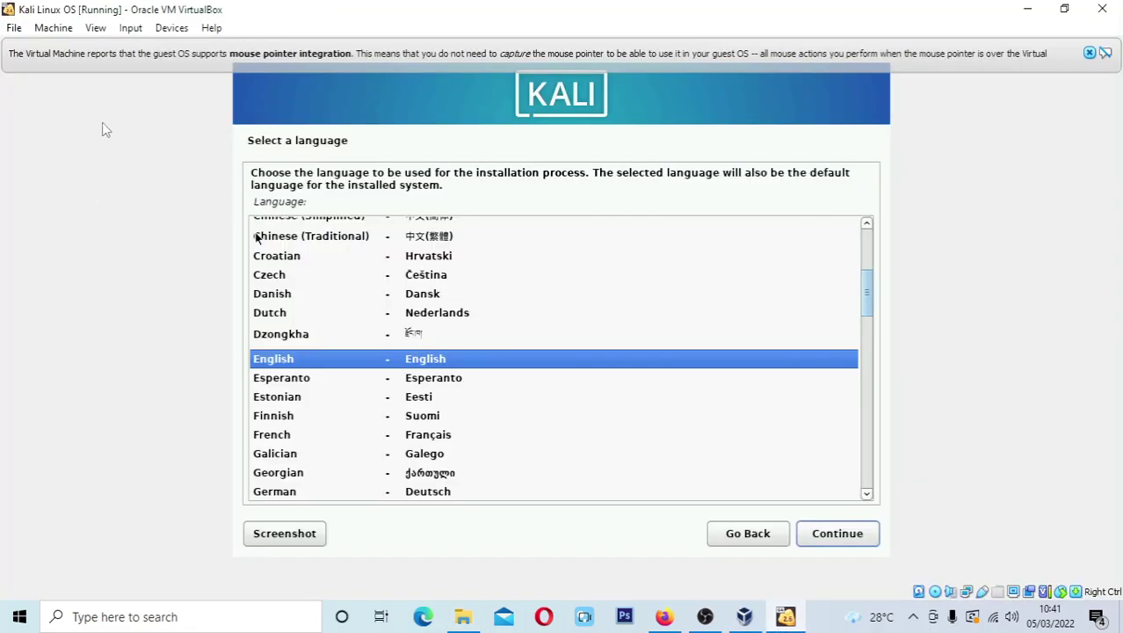
click(463, 617)
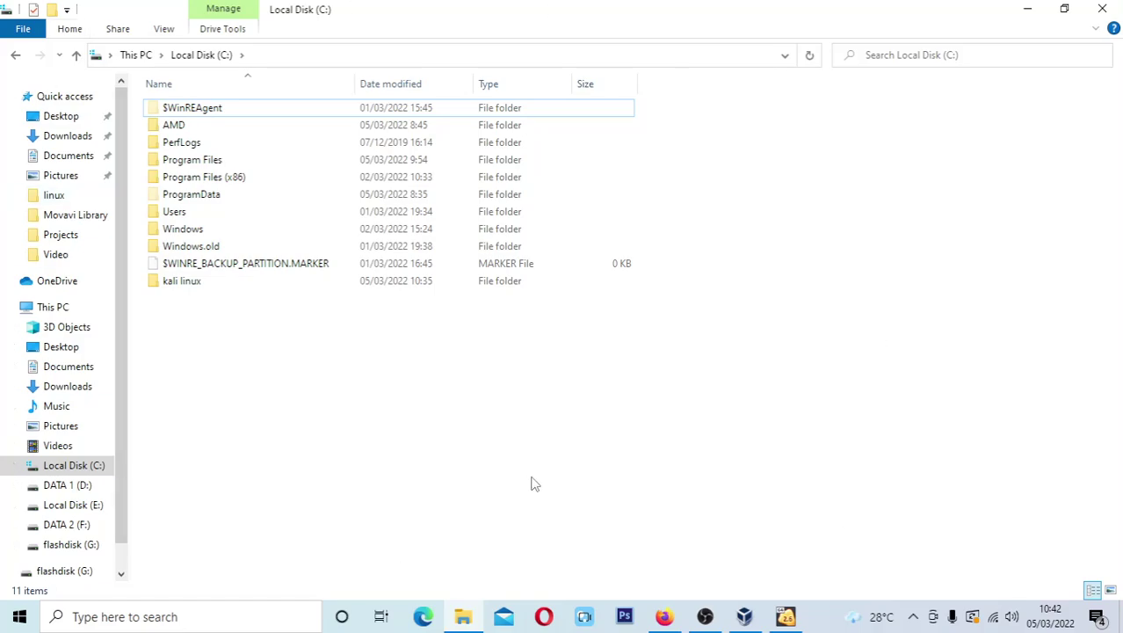
click(1027, 11)
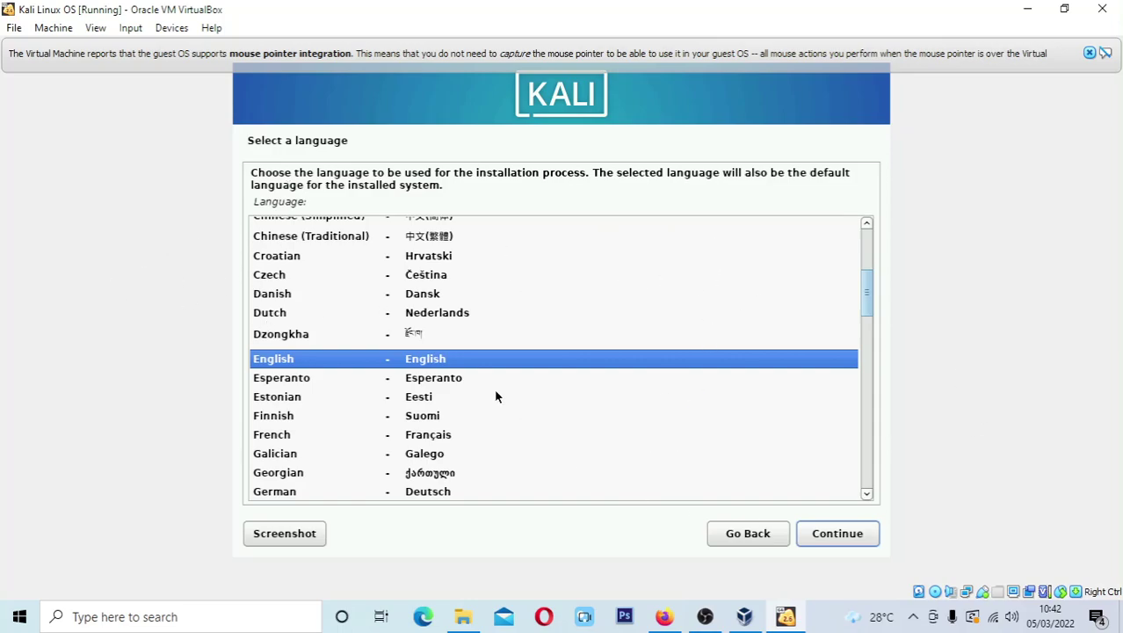
Step: Accept English as the installation language and choose other as the location
click(848, 533)
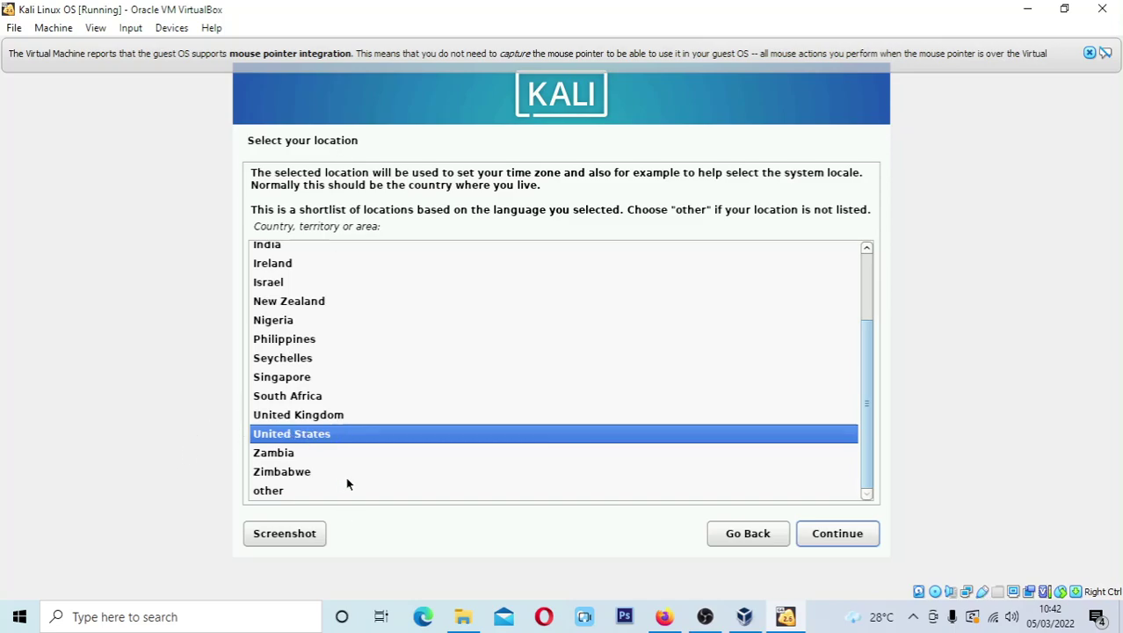
drag(860, 365, 869, 290)
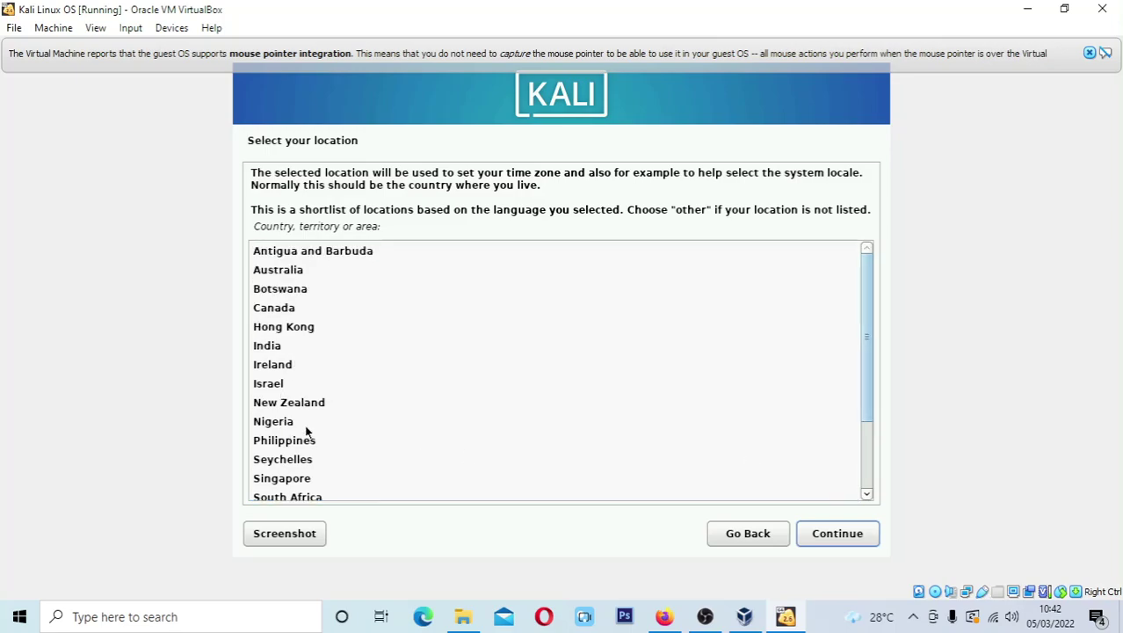
scroll(306, 431, down, 3)
click(271, 489)
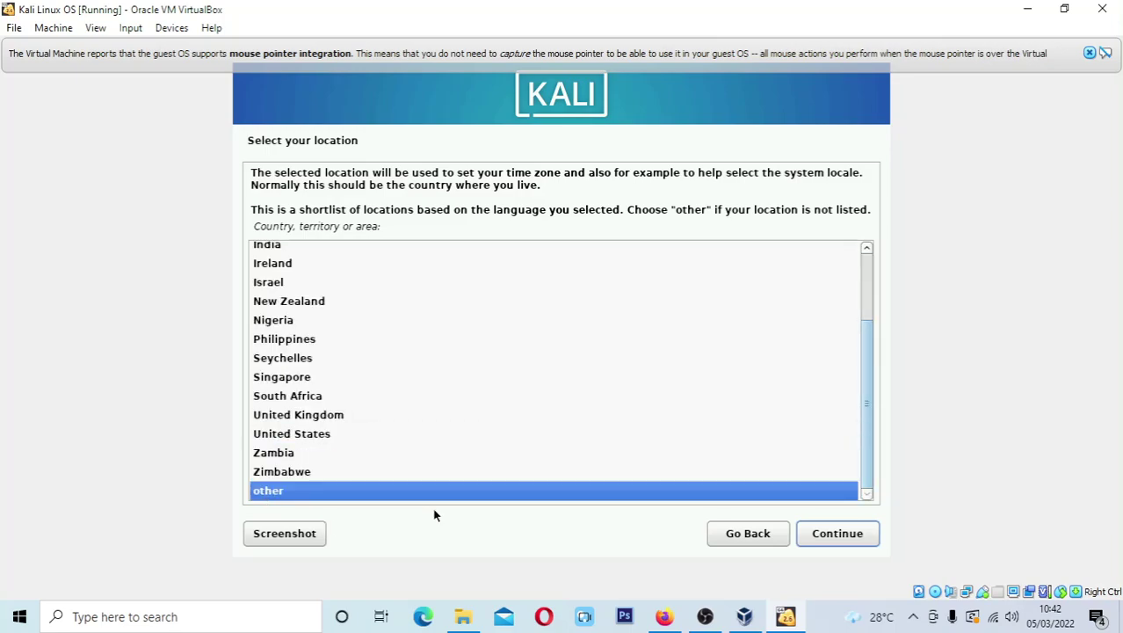
click(845, 534)
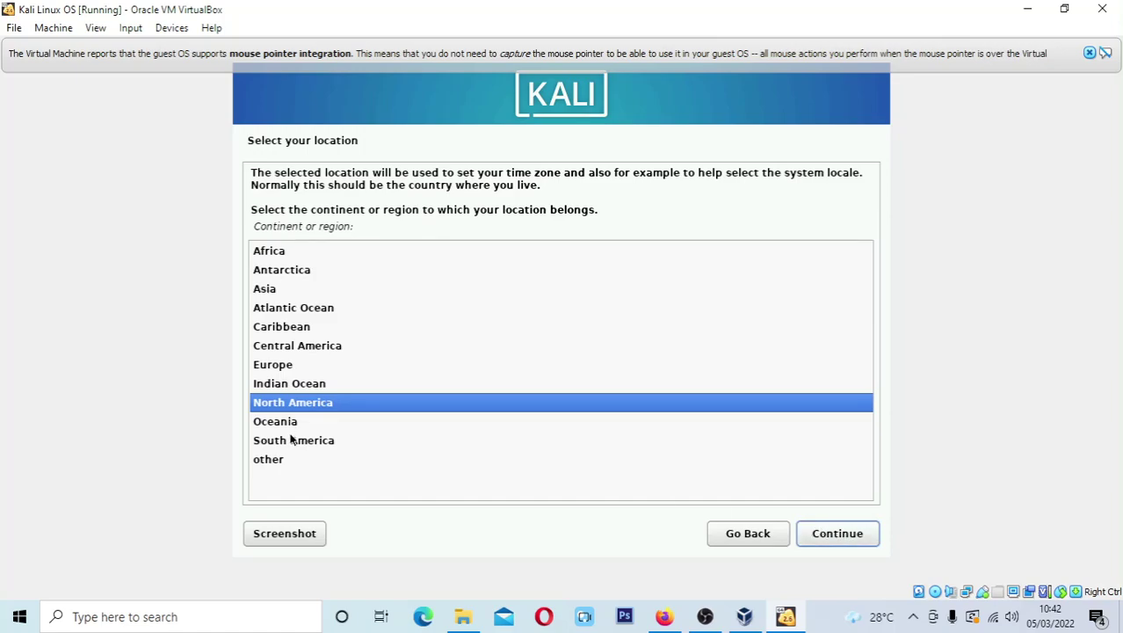
Step: Set the location to Indonesia in Asia and accept United States (en_US.UTF-8) as the default locale
click(274, 292)
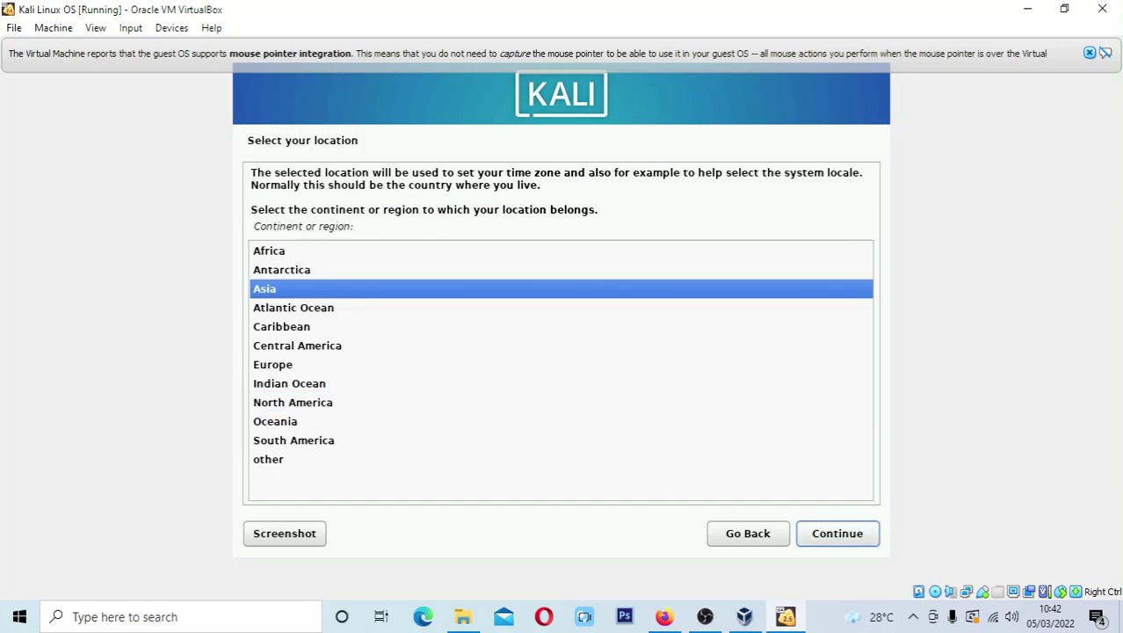
click(833, 536)
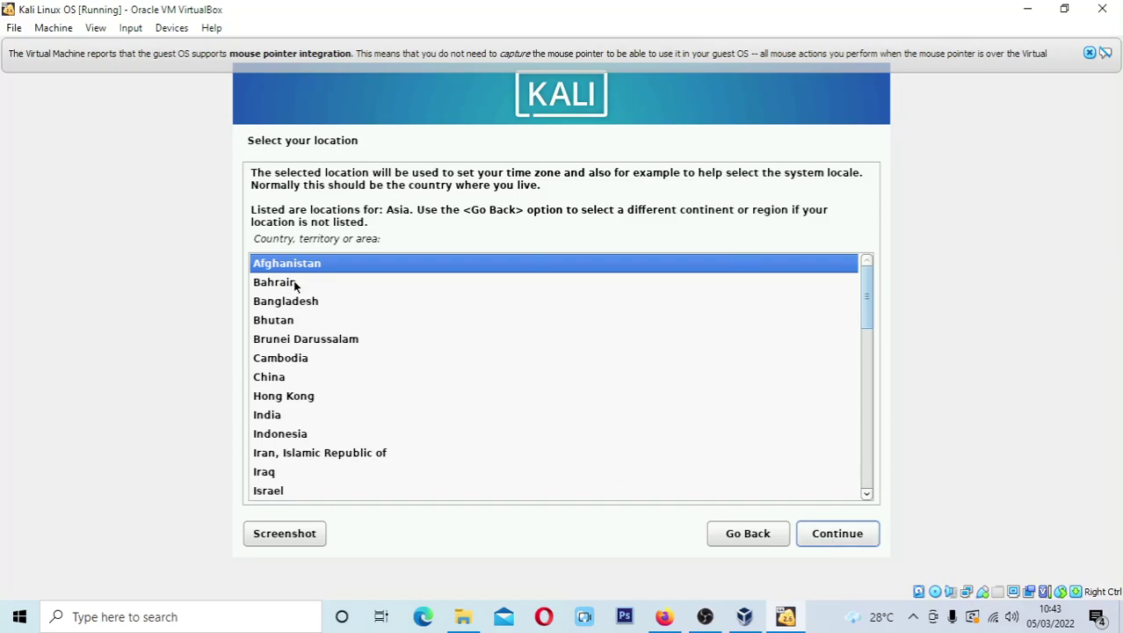
click(284, 440)
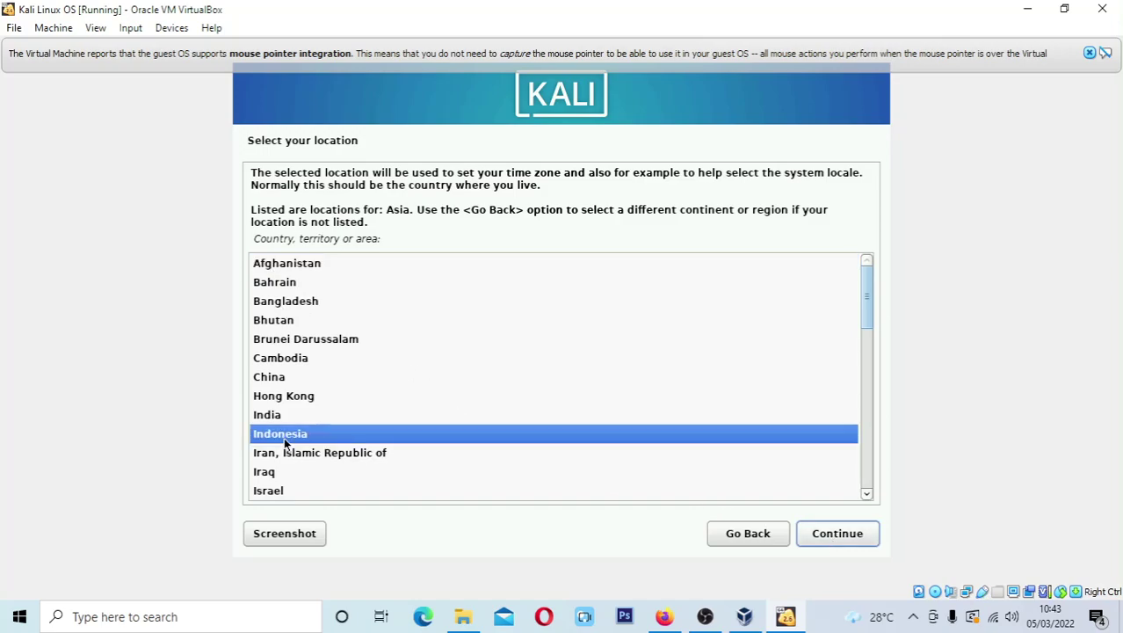
click(839, 533)
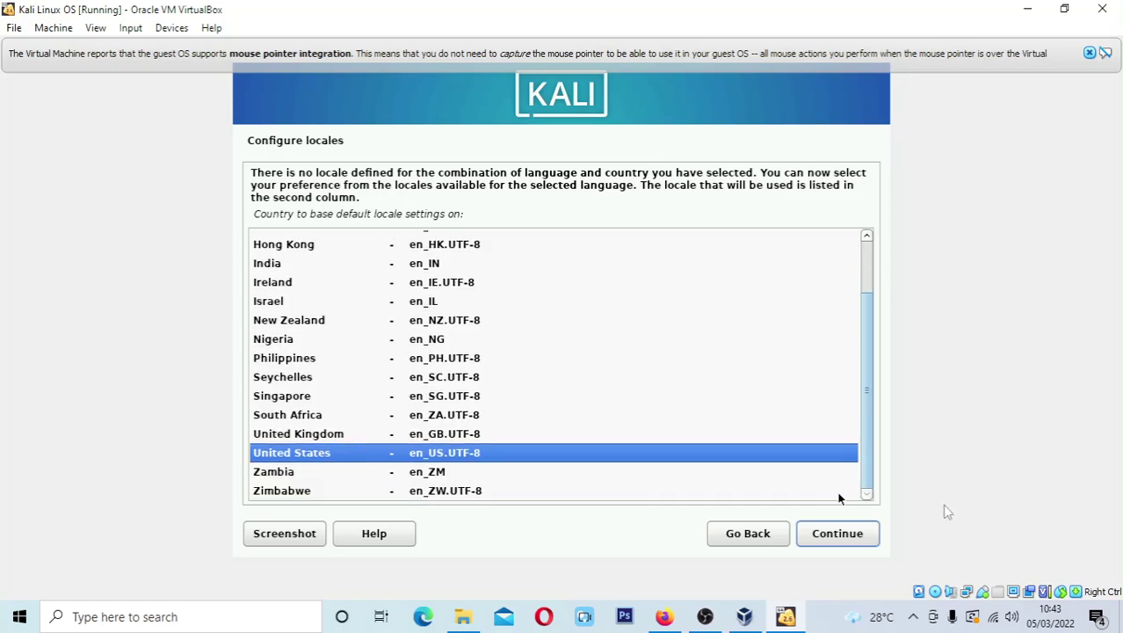
click(839, 533)
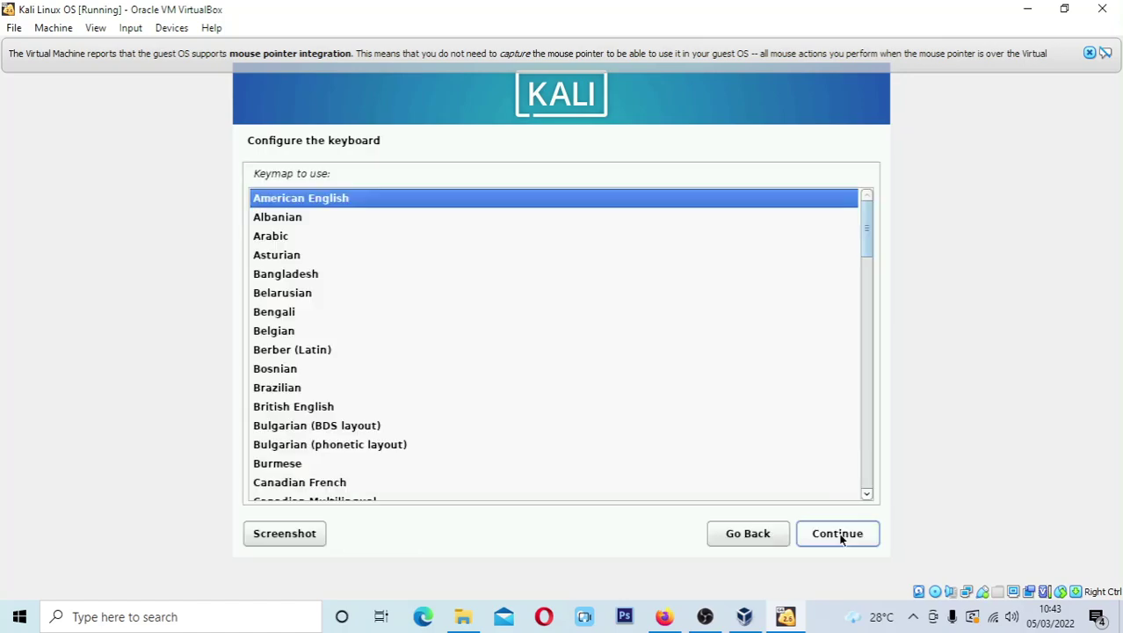